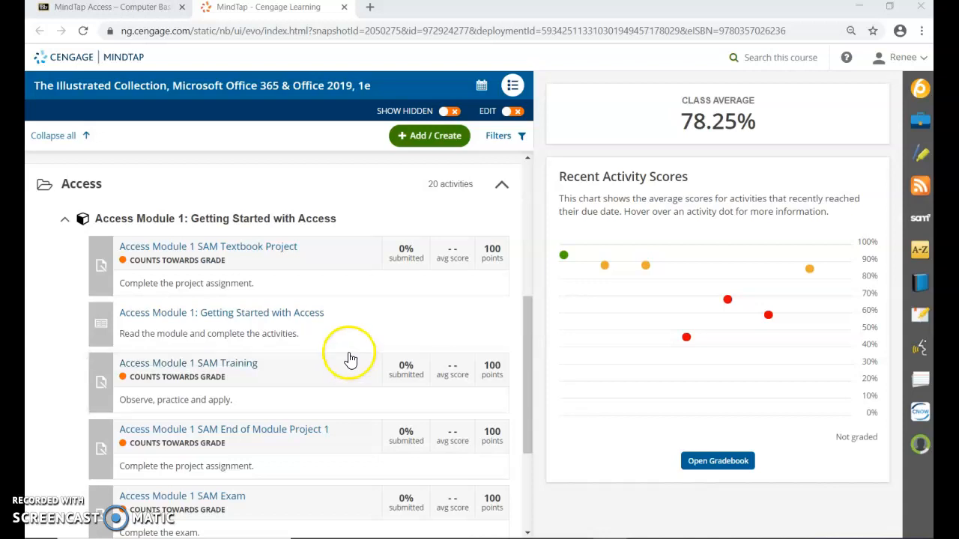
Open the Access Module 1 SAM Textbook Project and start the assignment
click(264, 254)
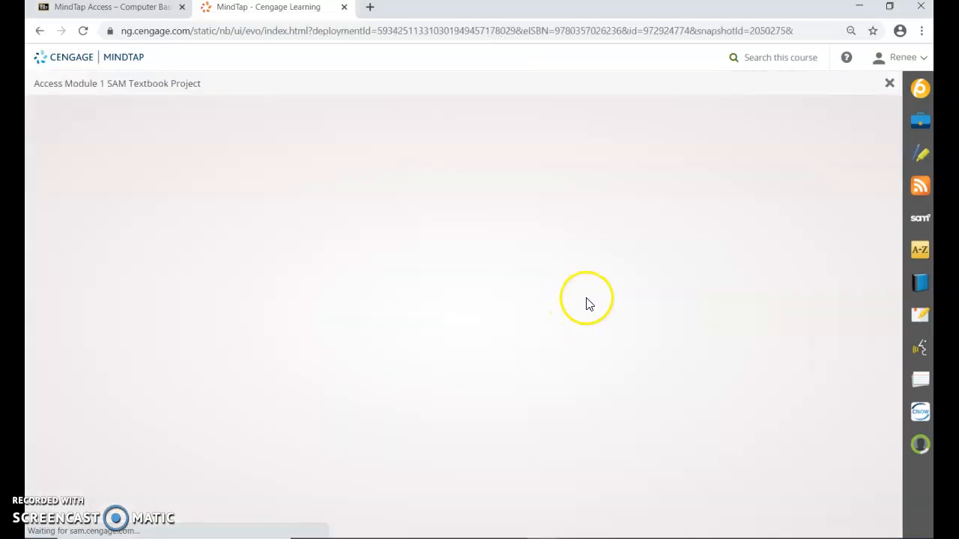
click(696, 332)
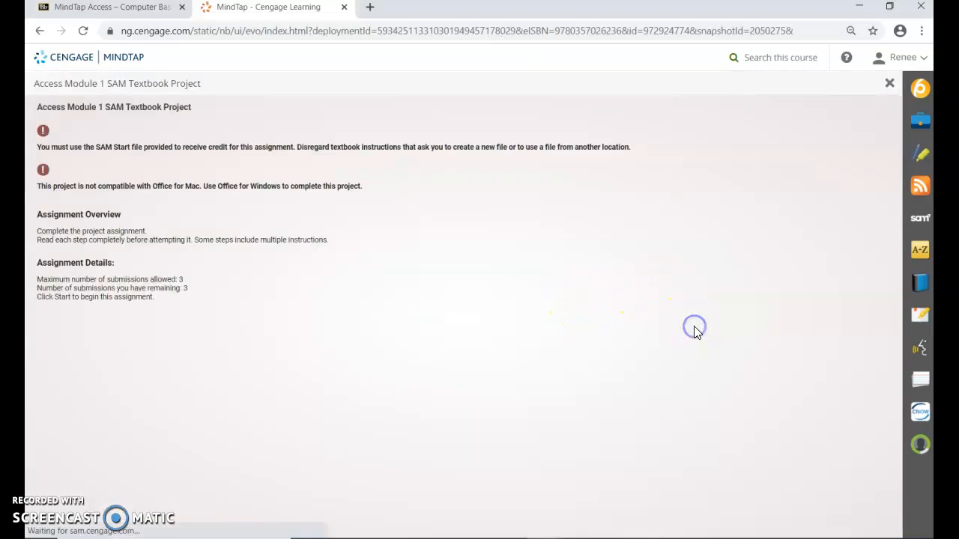
click(408, 457)
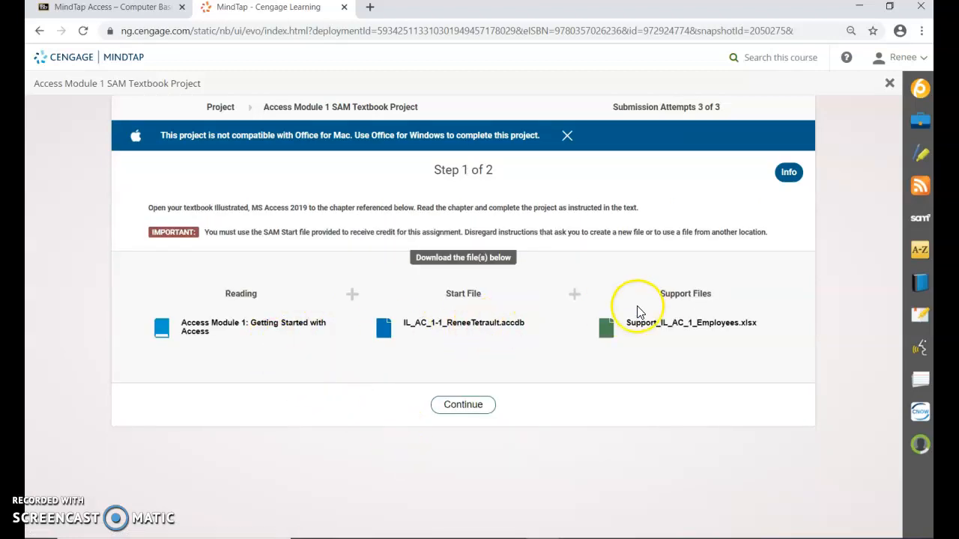
Download the project's start database file, keep it, and open it in Access
click(469, 323)
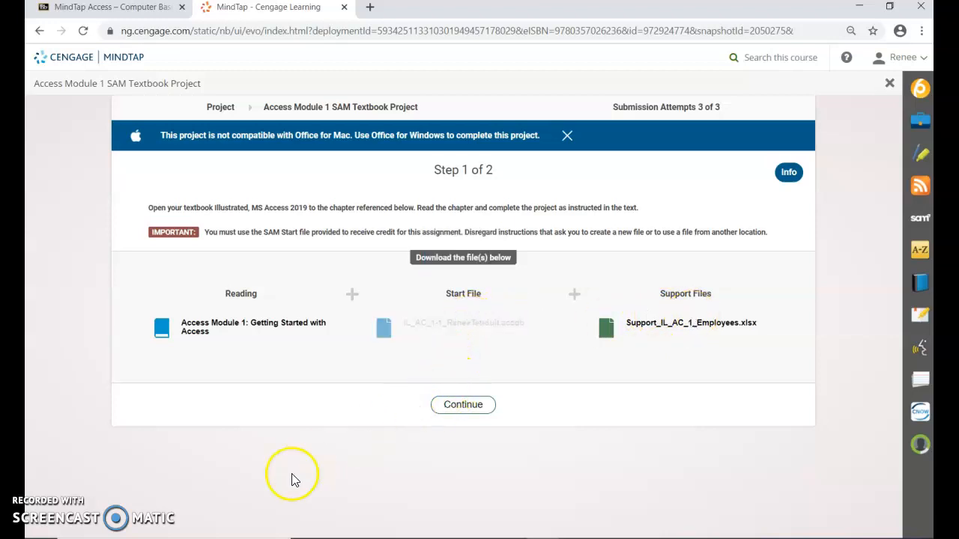
click(274, 519)
click(275, 524)
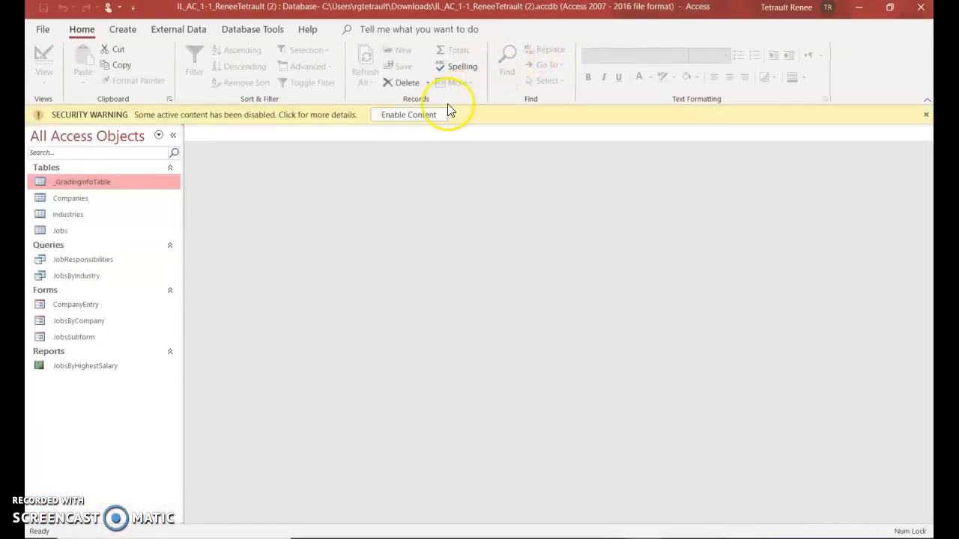
Enable content, then save a copy as an Access Database into Desktop\Delete Documents Folder
click(436, 118)
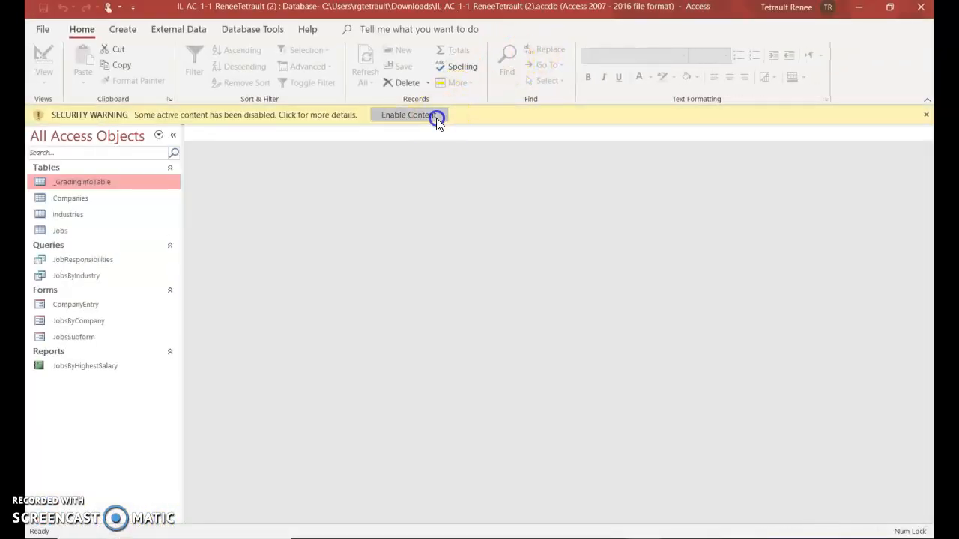
click(43, 34)
click(57, 217)
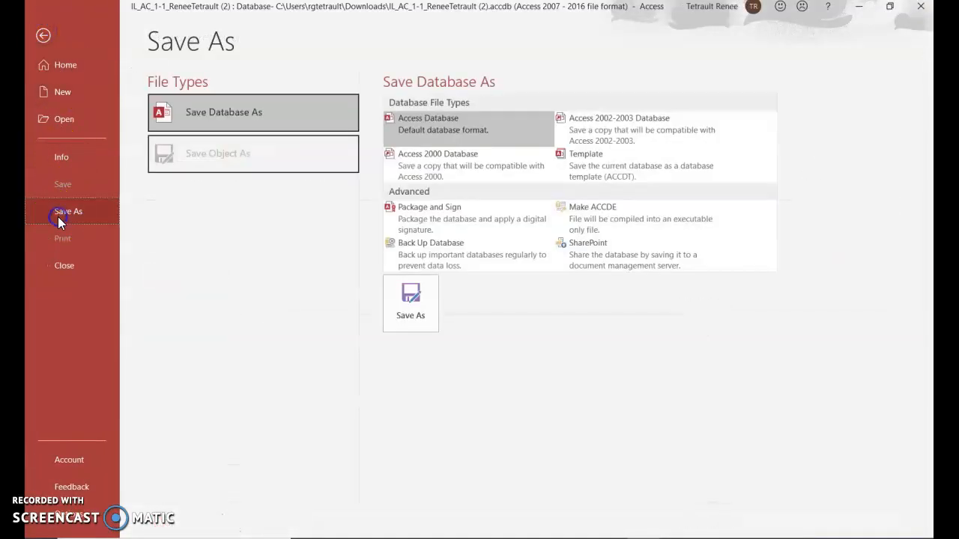
click(387, 293)
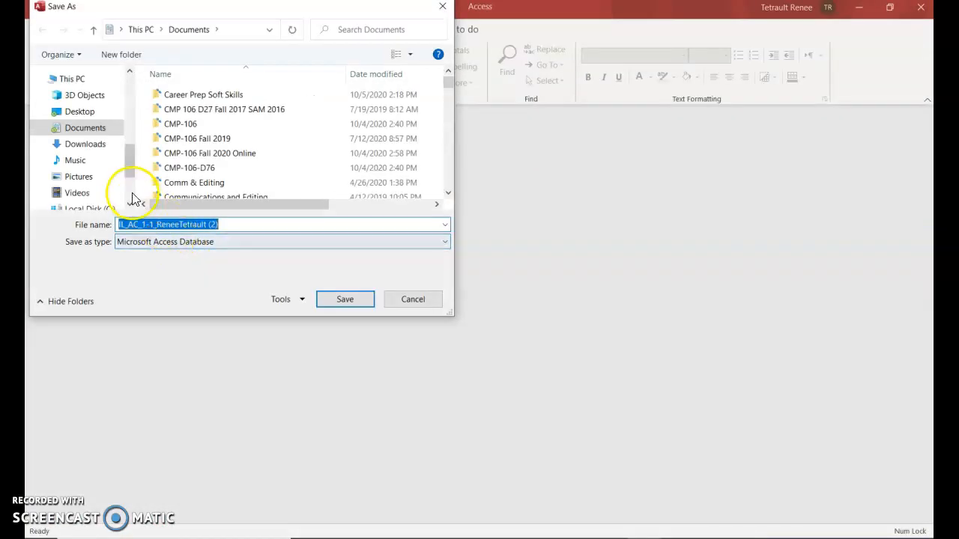
click(84, 112)
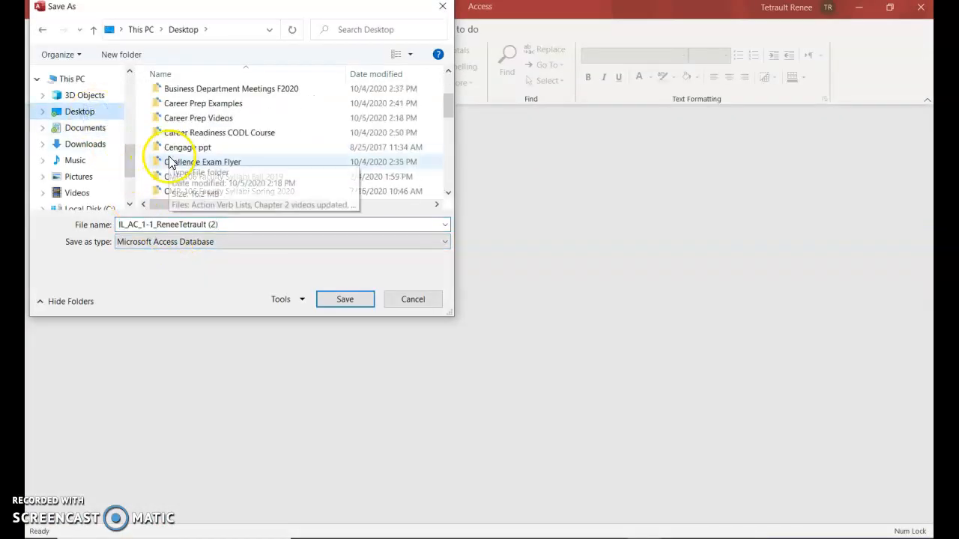
scroll(199, 174, down, 2)
click(198, 166)
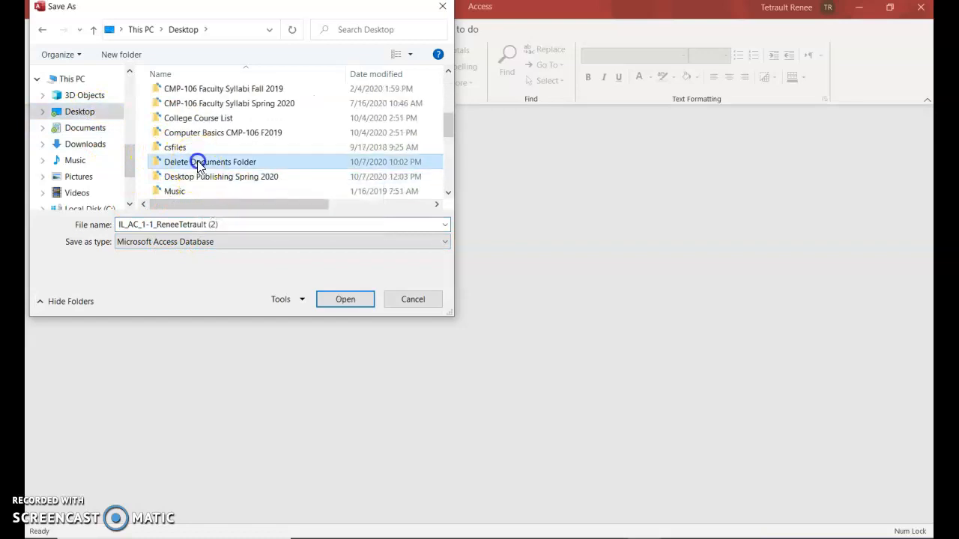
double_click(198, 166)
Rename the copy to IL_AC_1_Jobs followed by the student's name and save it
click(236, 225)
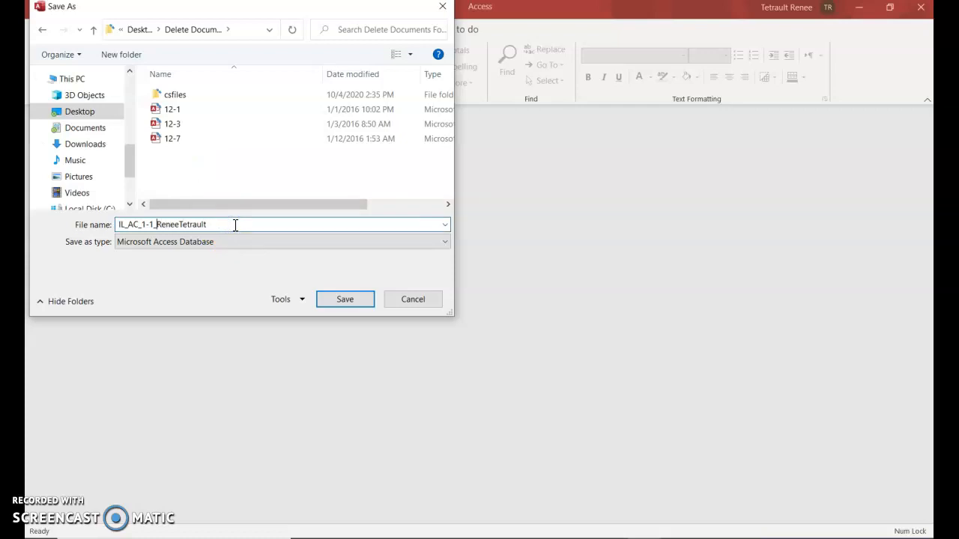
key(BackSpace)
key(BackSpace)
text(_)
text(Jobs)
click(256, 226)
click(349, 301)
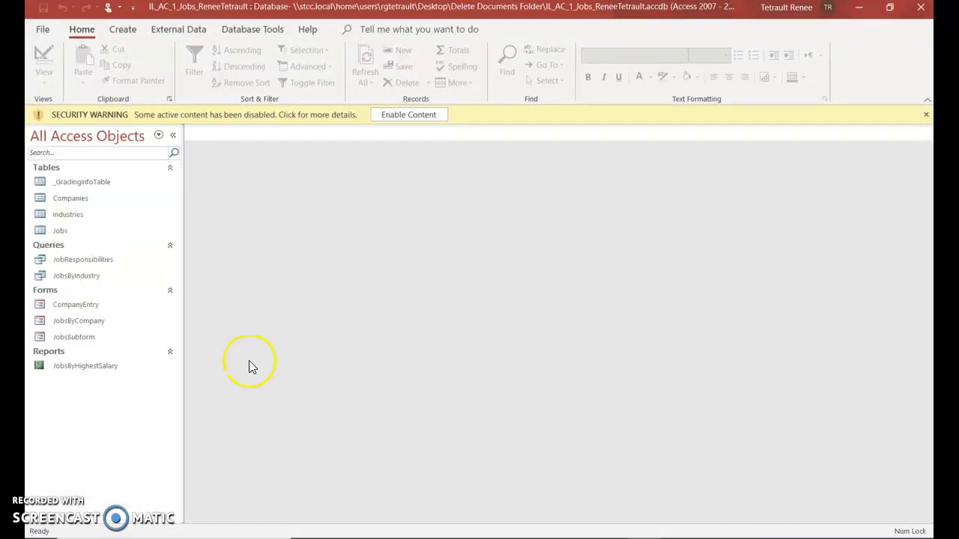
Enable content, mark IL_AC_1_Jobs as a trusted document, and collapse then re-expand the Navigation Pane
click(427, 116)
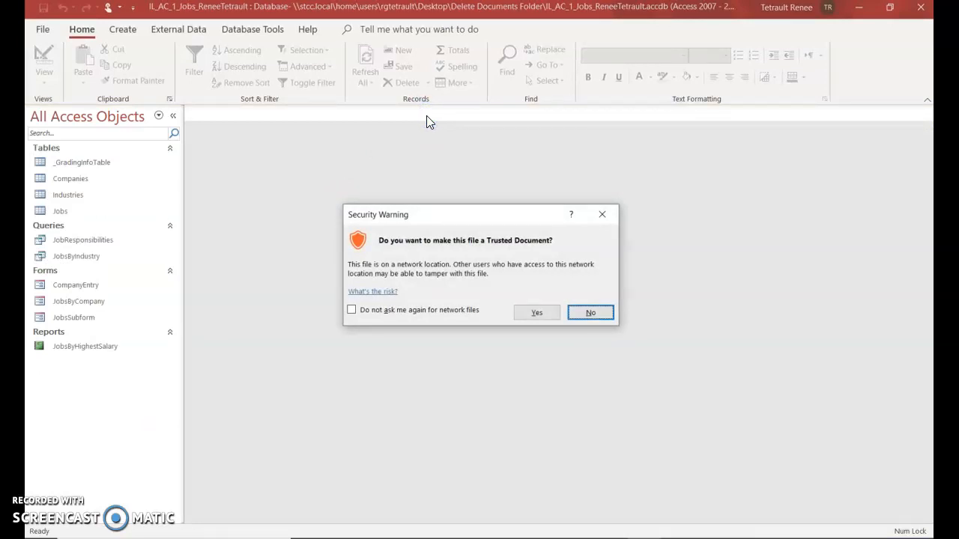
click(536, 313)
click(355, 267)
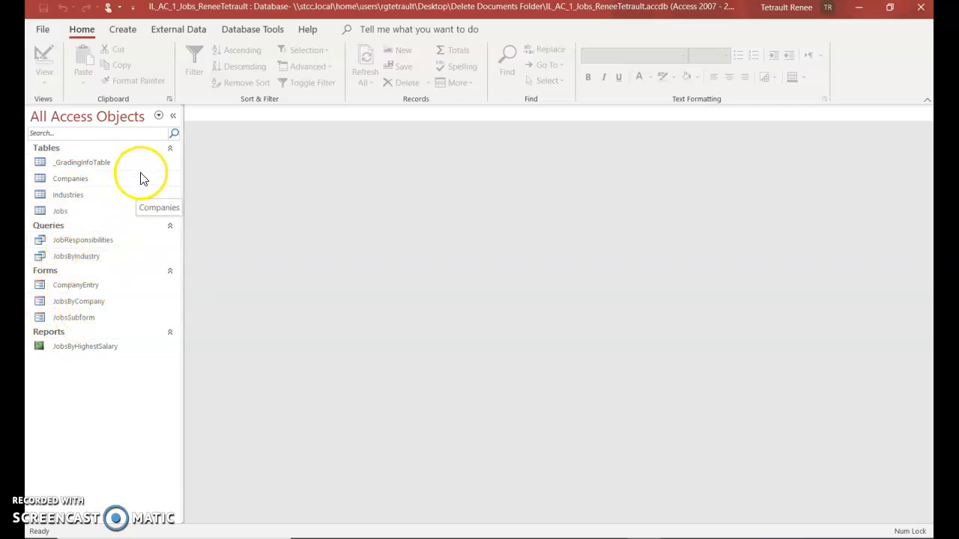
click(172, 117)
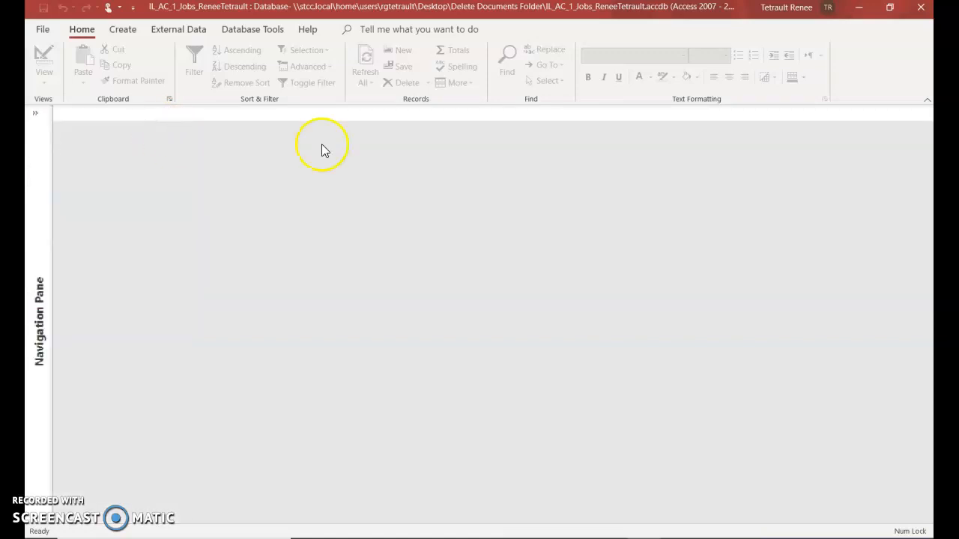
click(37, 114)
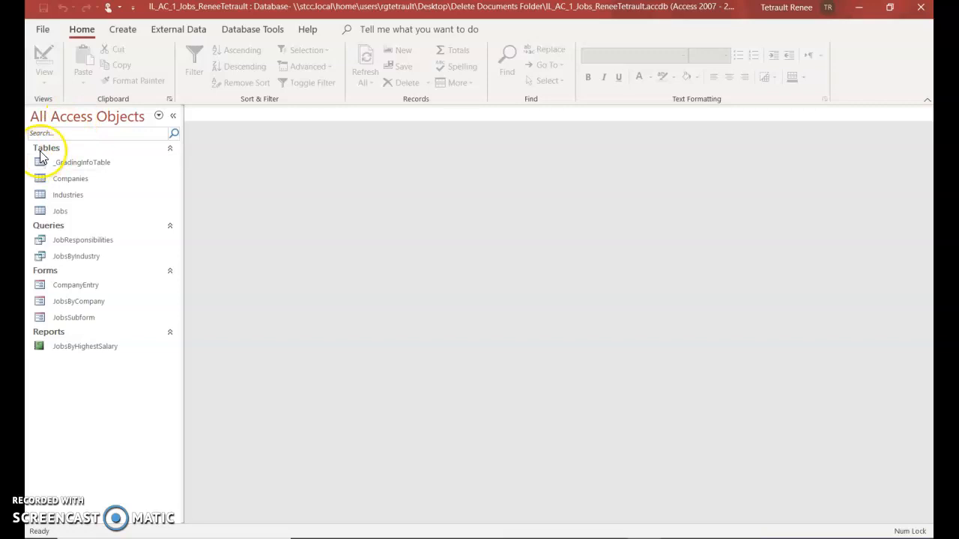
Open the Industries and Companies tables and scroll through the company records
double_click(66, 196)
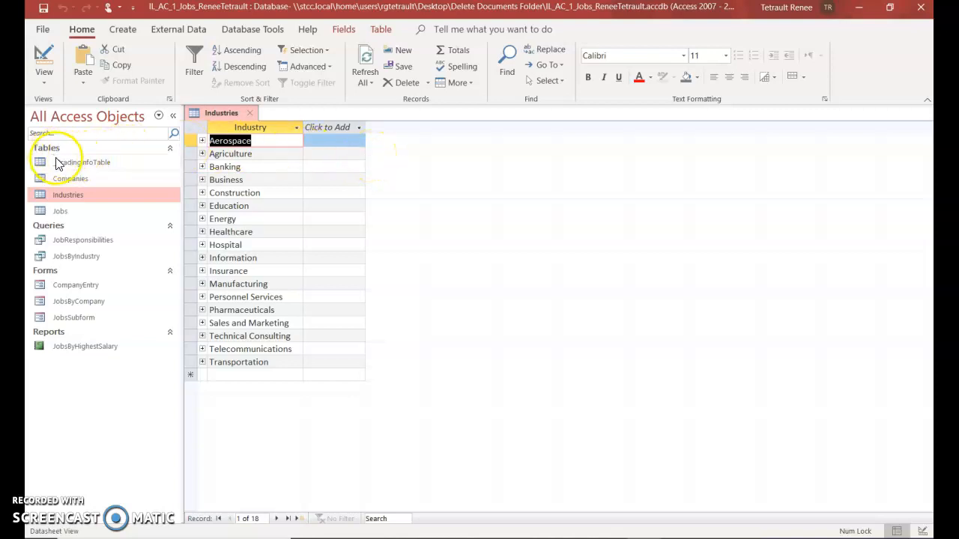
double_click(79, 180)
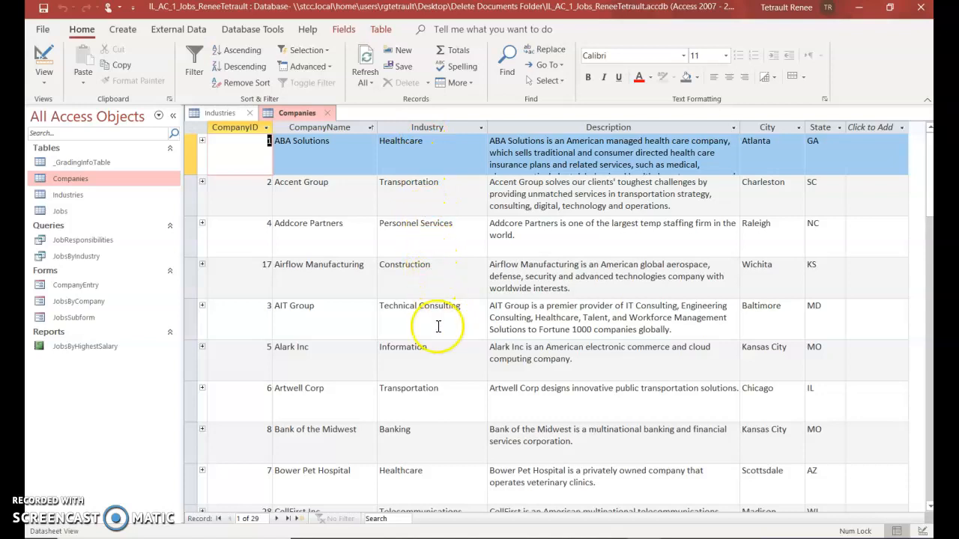
scroll(434, 371, down, 1)
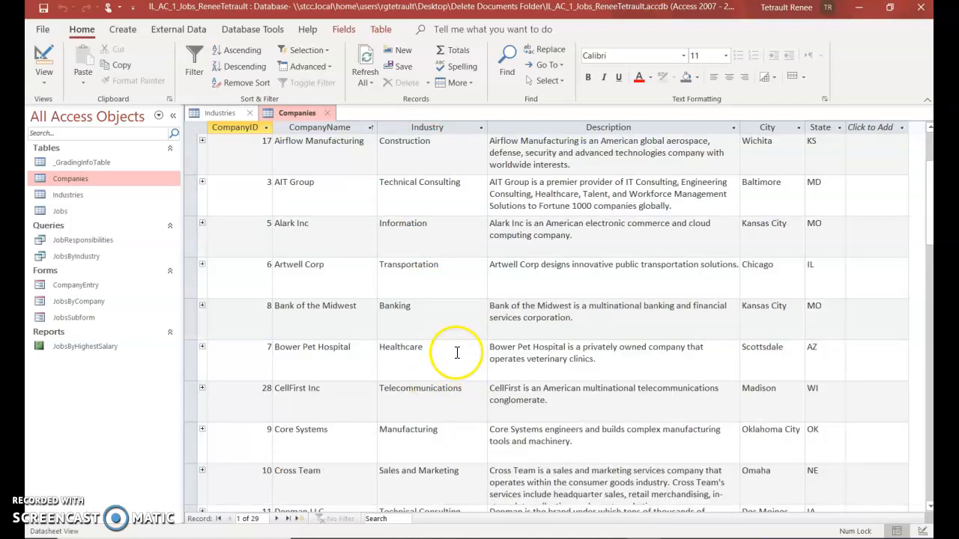
scroll(459, 352, down, 2)
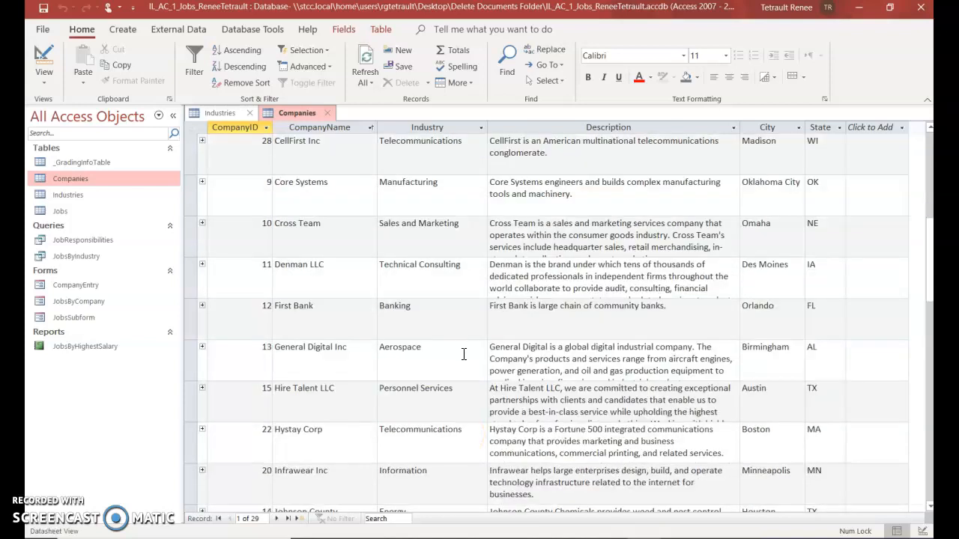
scroll(466, 359, down, 2)
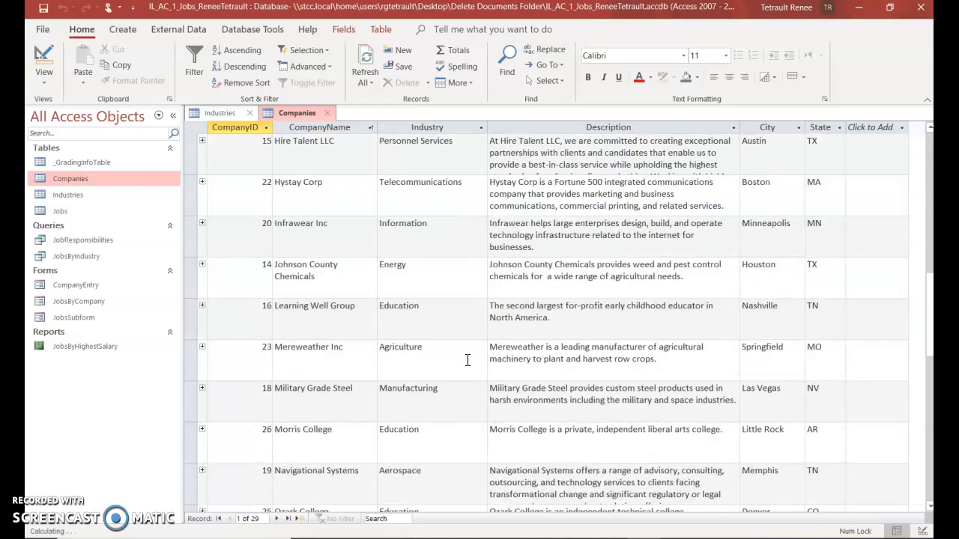
scroll(467, 360, down, 1)
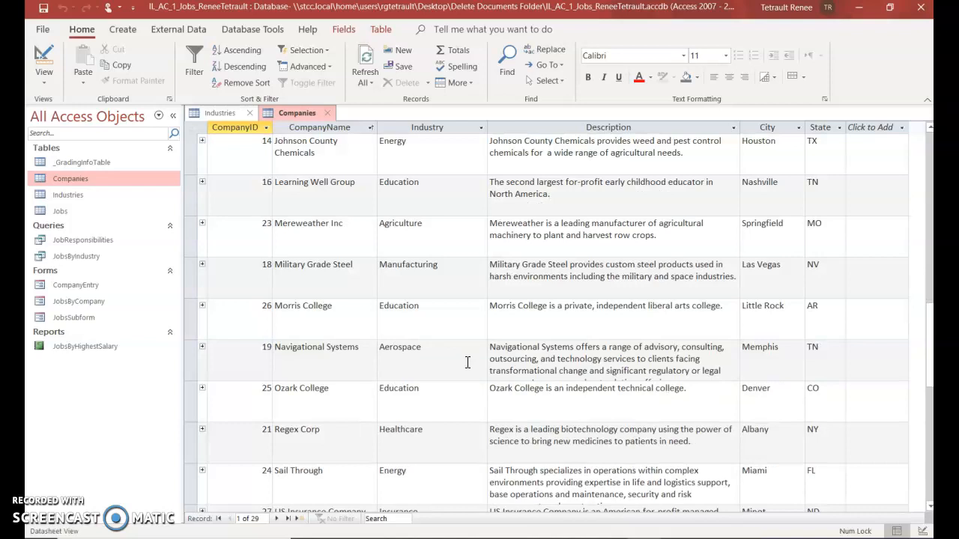
scroll(460, 367, down, 2)
scroll(207, 445, up, 3)
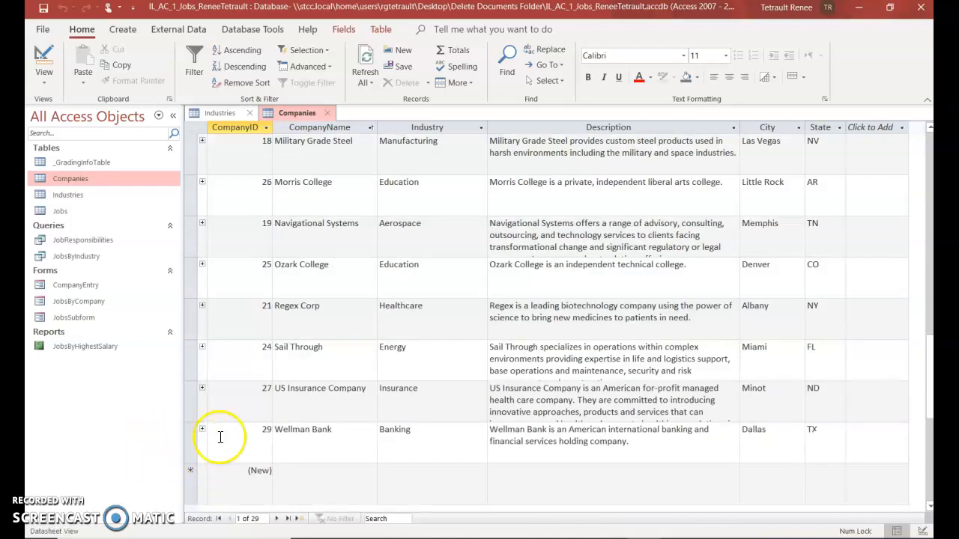
scroll(231, 449, up, 2)
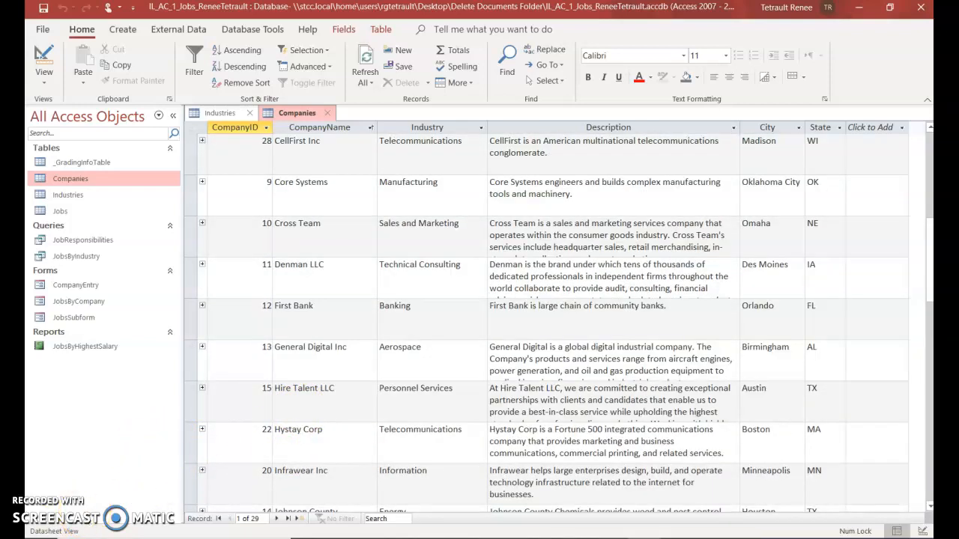
scroll(311, 279, up, 3)
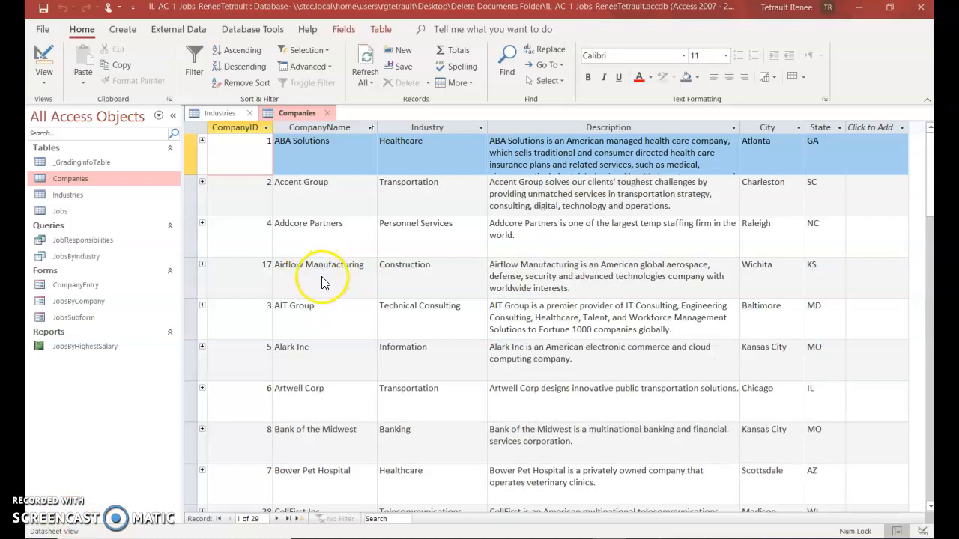
click(418, 283)
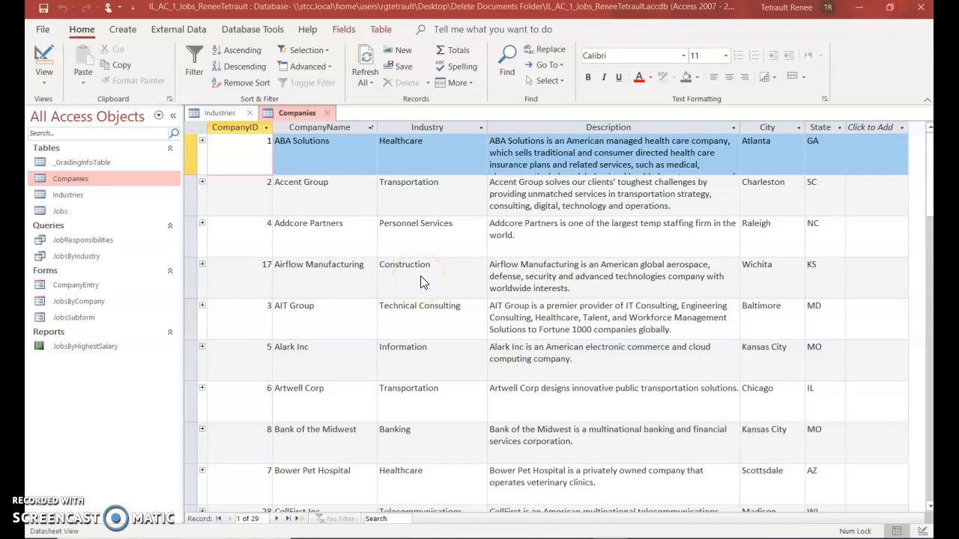
Open the Jobs table and the JobsByIndustry query, which lists 83 job records
double_click(58, 211)
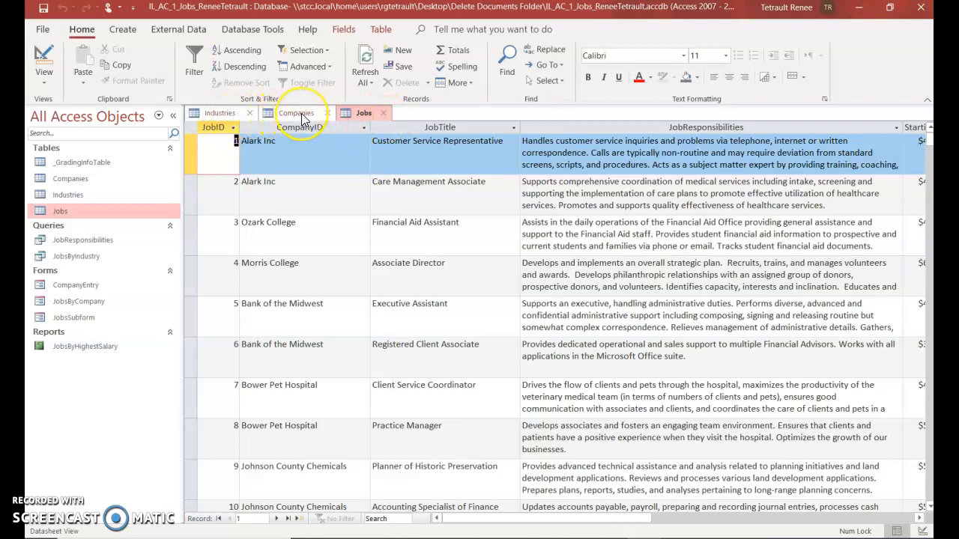
click(356, 114)
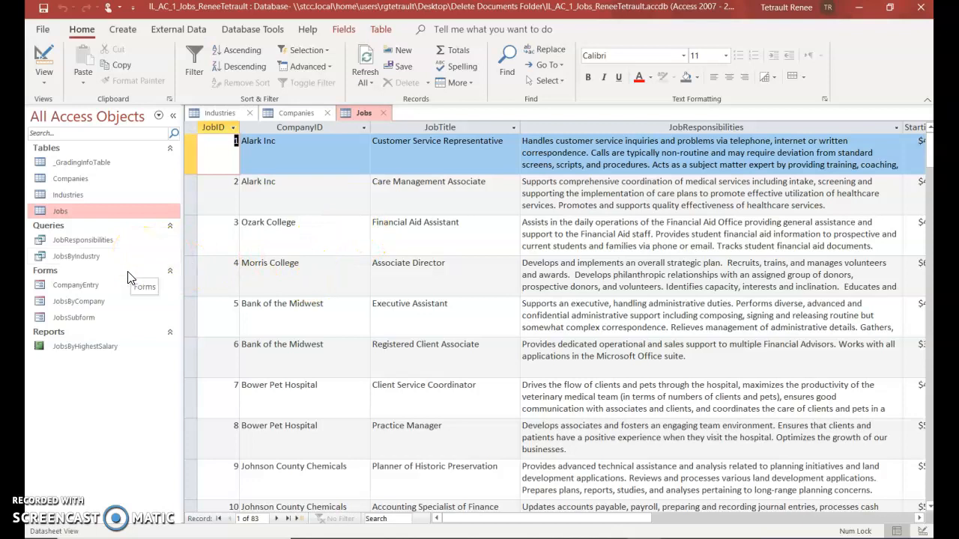
click(88, 262)
double_click(90, 266)
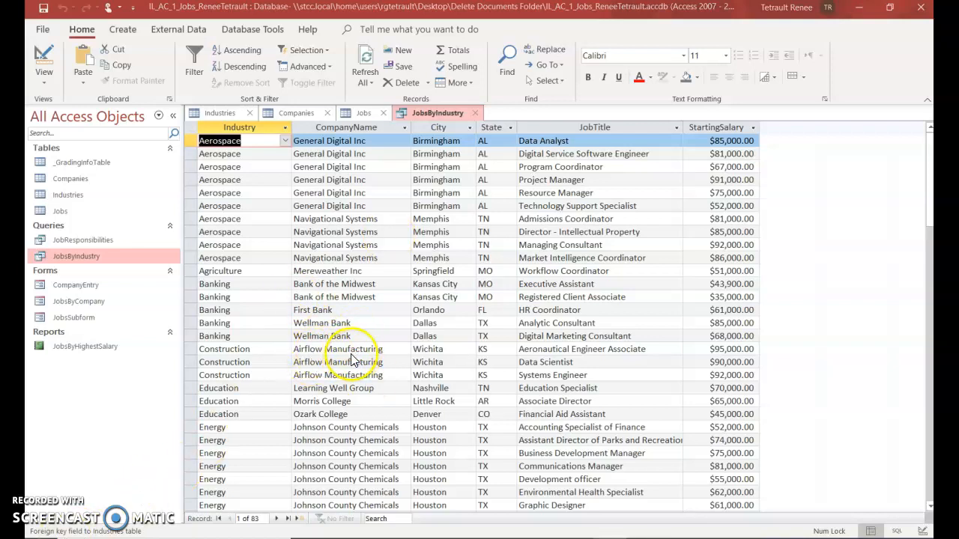
Change Airflow Manufacturing's industry from Construction to Aerospace, then open the CompanyEntry form
double_click(234, 351)
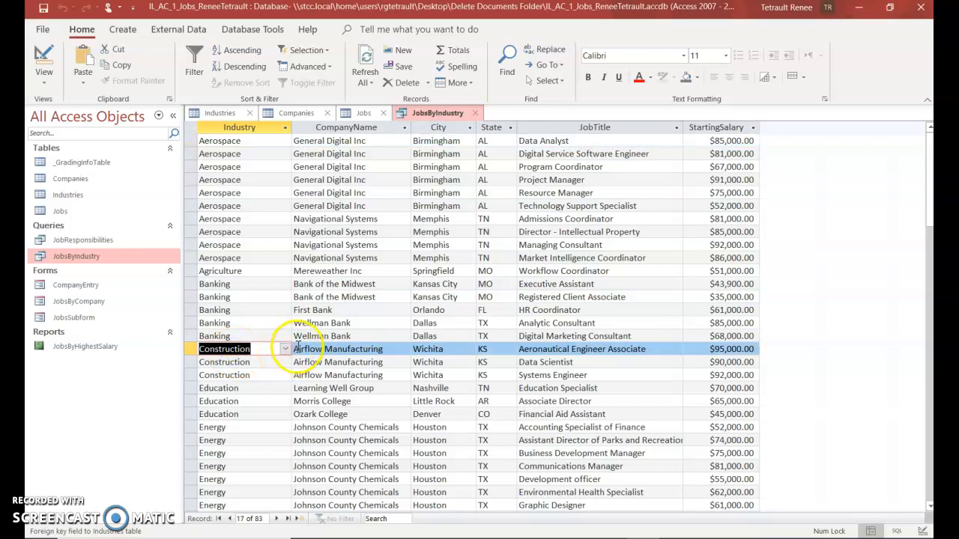
click(285, 350)
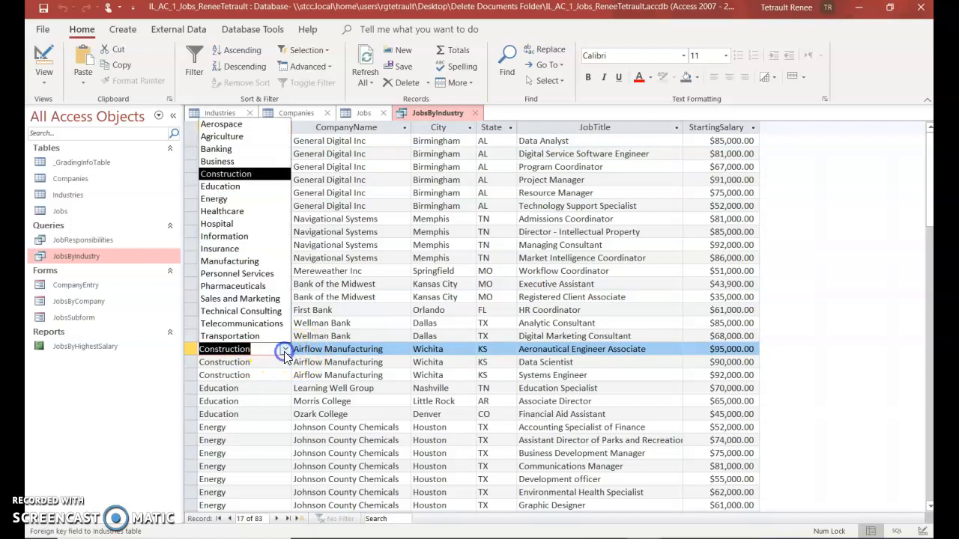
click(225, 125)
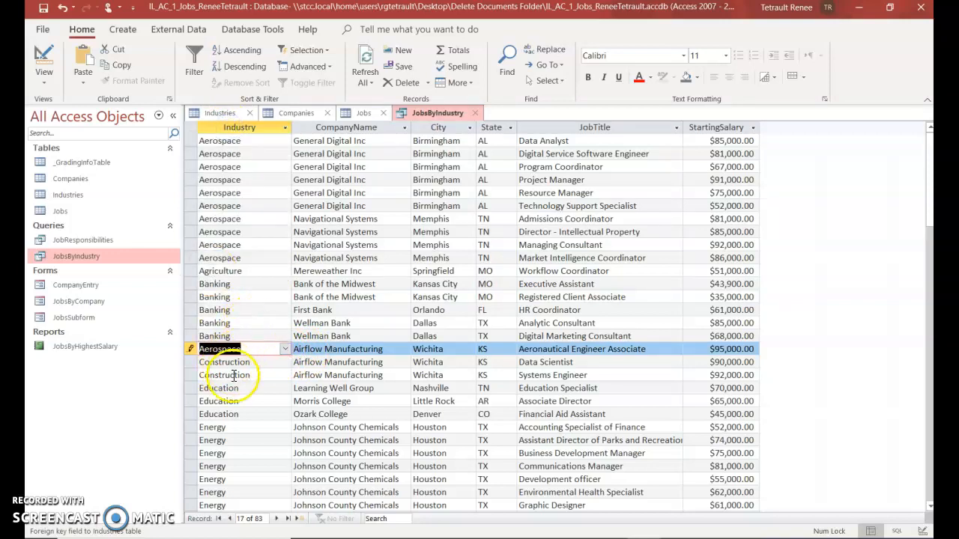
click(246, 322)
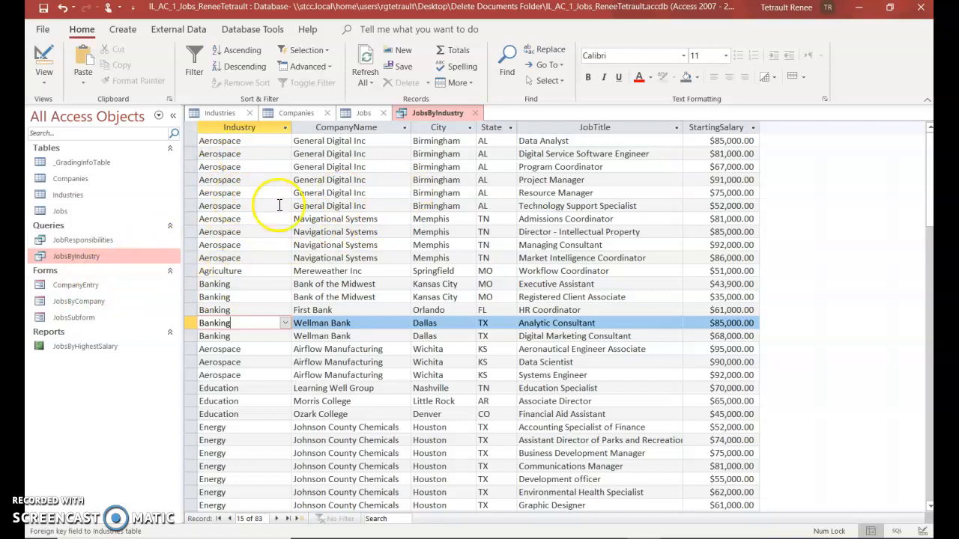
double_click(76, 284)
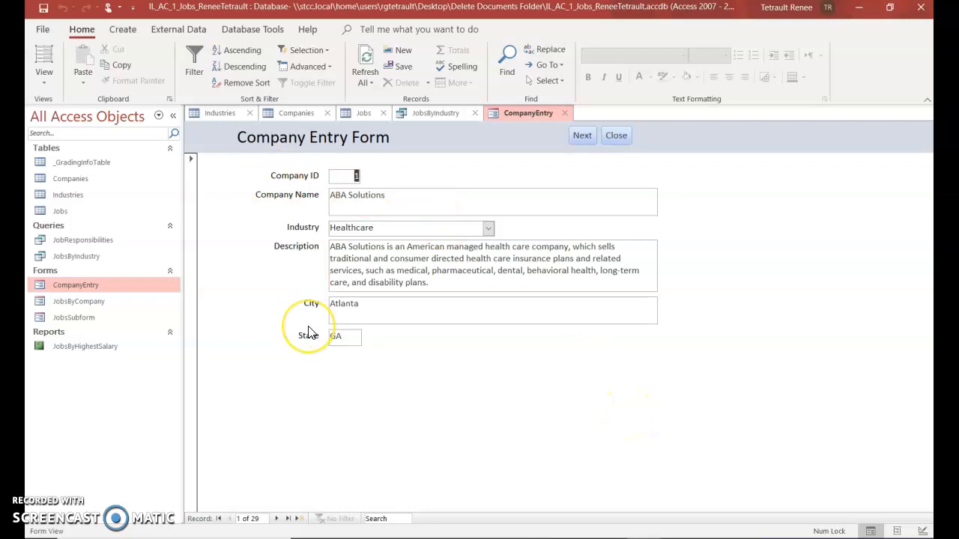
Page the CompanyEntry form to Airflow Manufacturing to verify Aerospace, then open the JobsByHighestSalary report
click(438, 114)
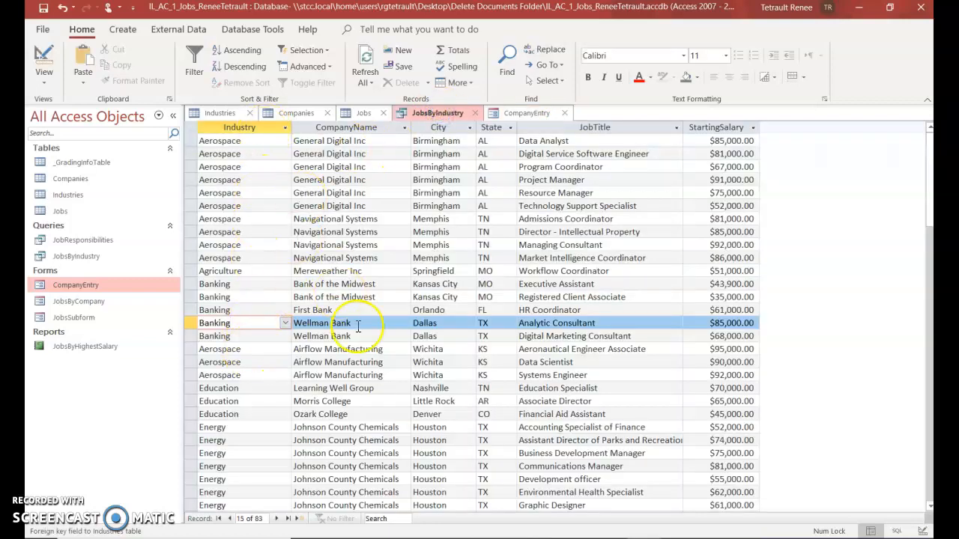
click(517, 113)
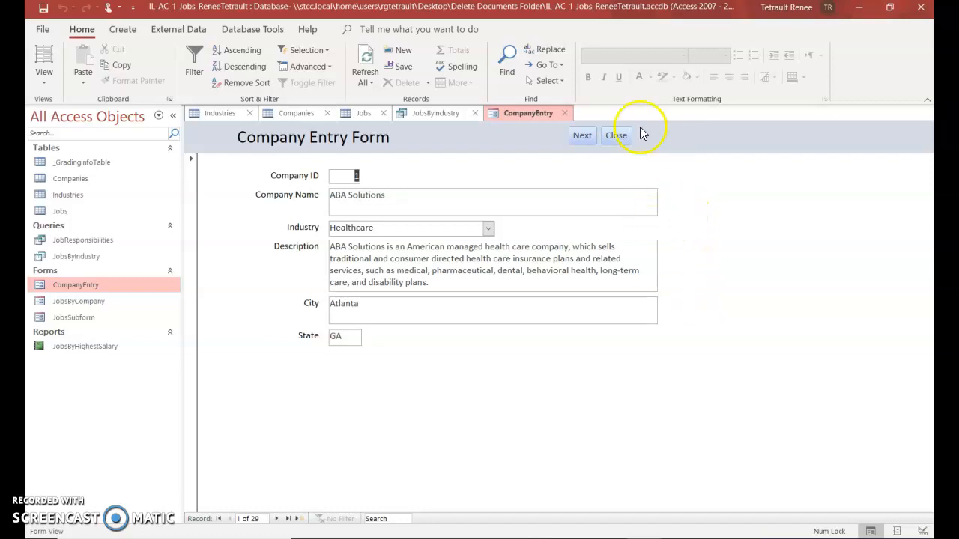
click(583, 138)
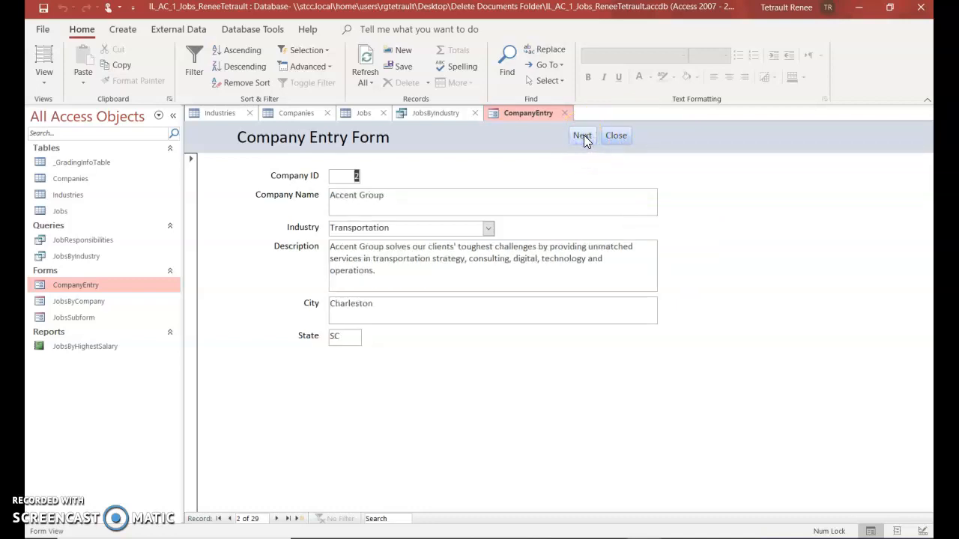
click(582, 137)
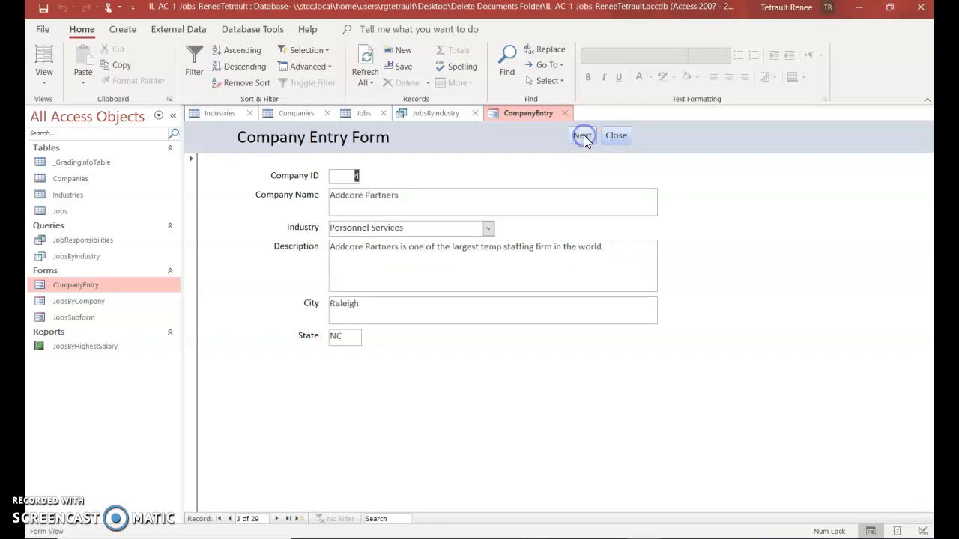
click(583, 136)
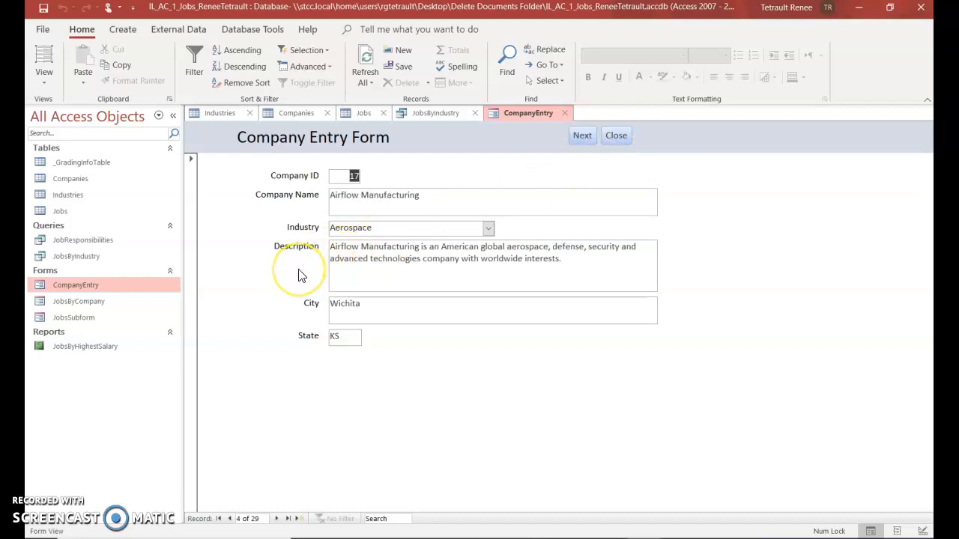
double_click(100, 349)
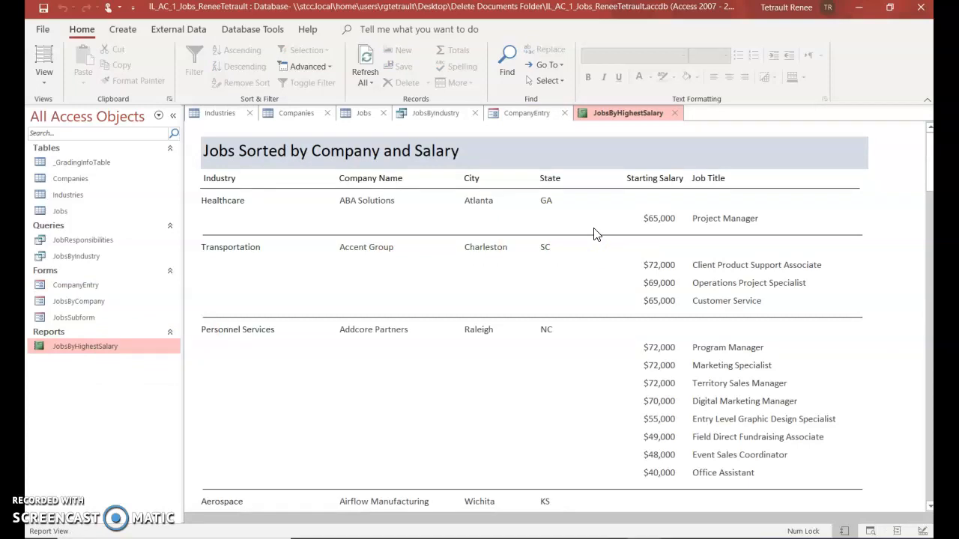
click(591, 239)
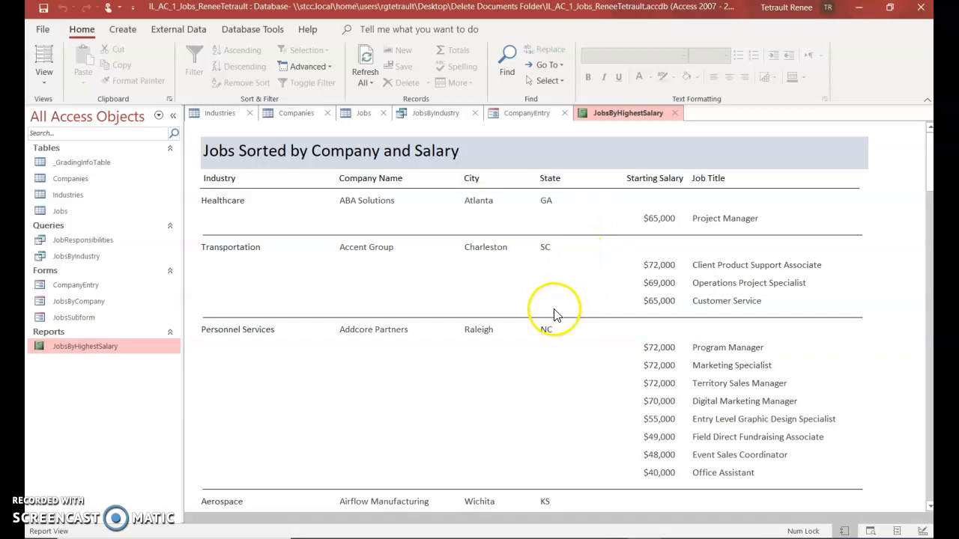
scroll(442, 325, down, 1)
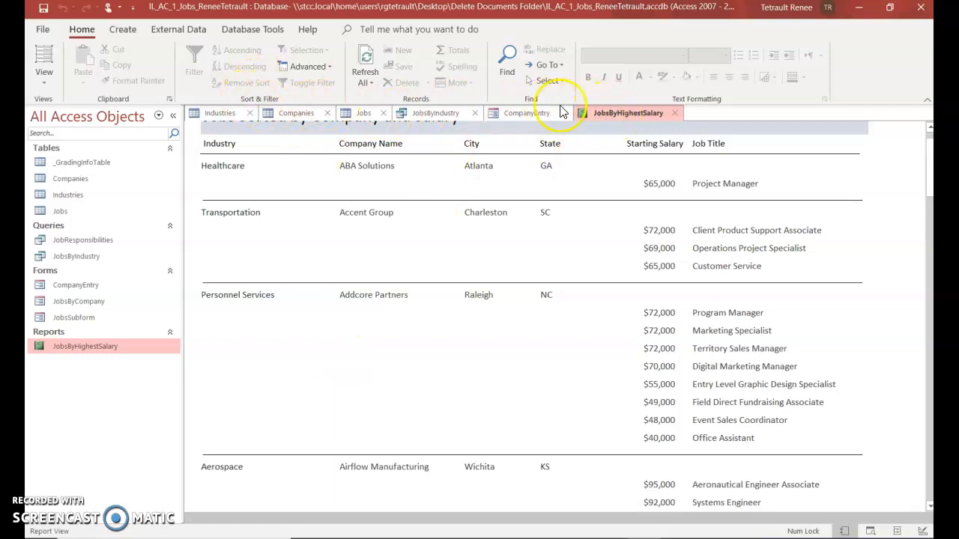
right_click(610, 114)
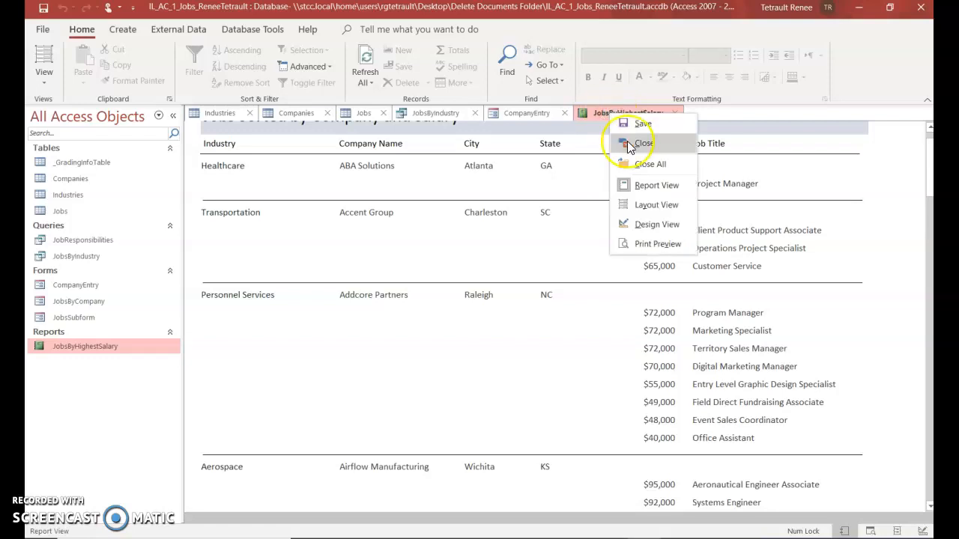
Close JobsByHighestSalary, CompanyEntry, JobsByIndustry, and the Jobs, Industries and Companies tables
click(628, 145)
right_click(508, 111)
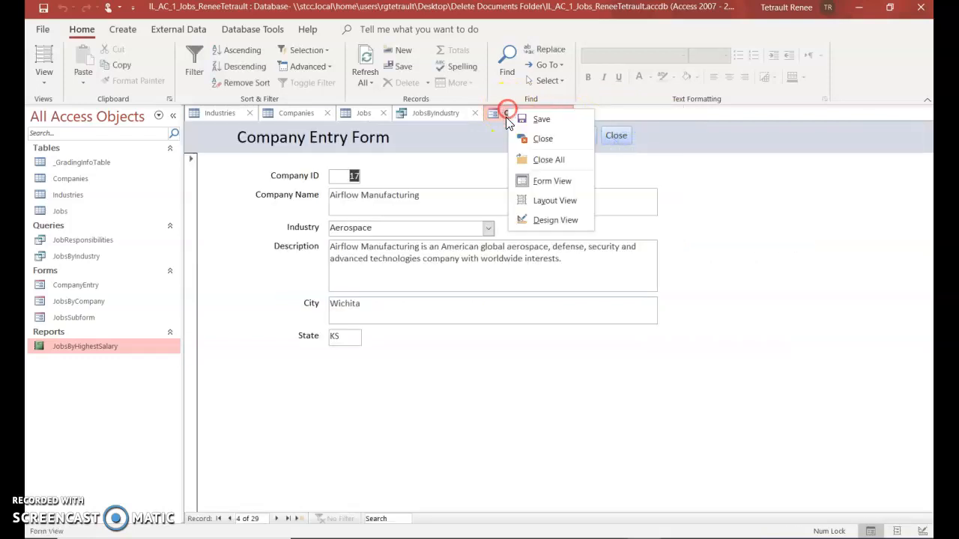
click(524, 138)
click(441, 112)
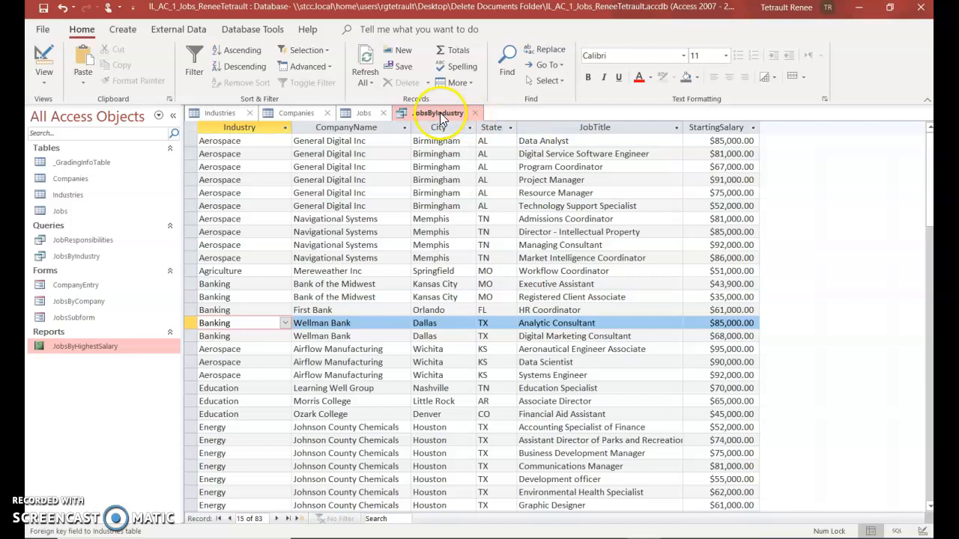
right_click(440, 113)
click(470, 141)
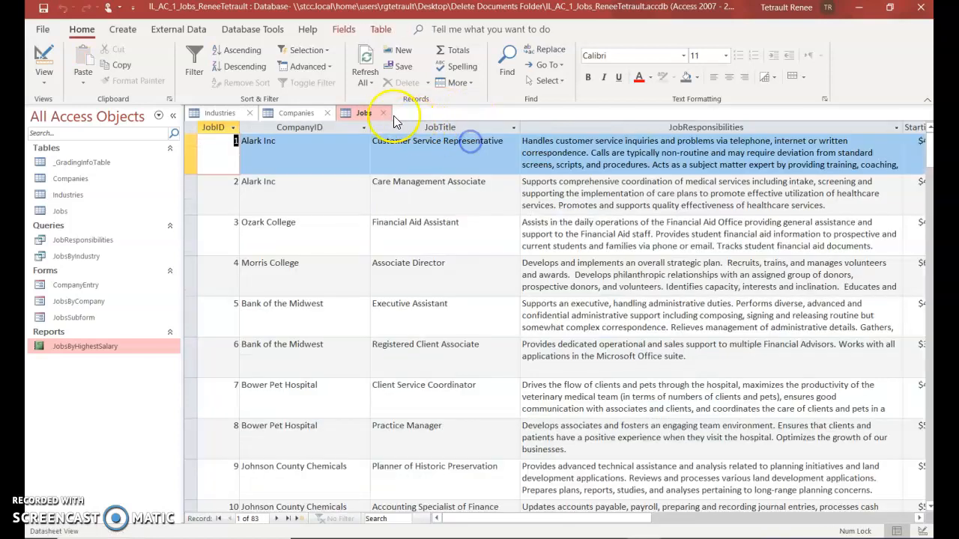
right_click(364, 113)
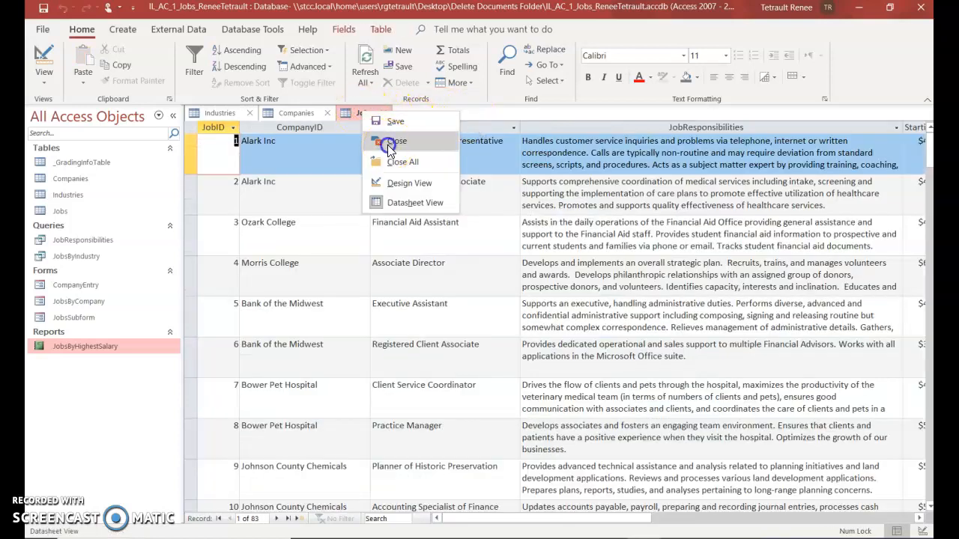
click(389, 142)
right_click(218, 112)
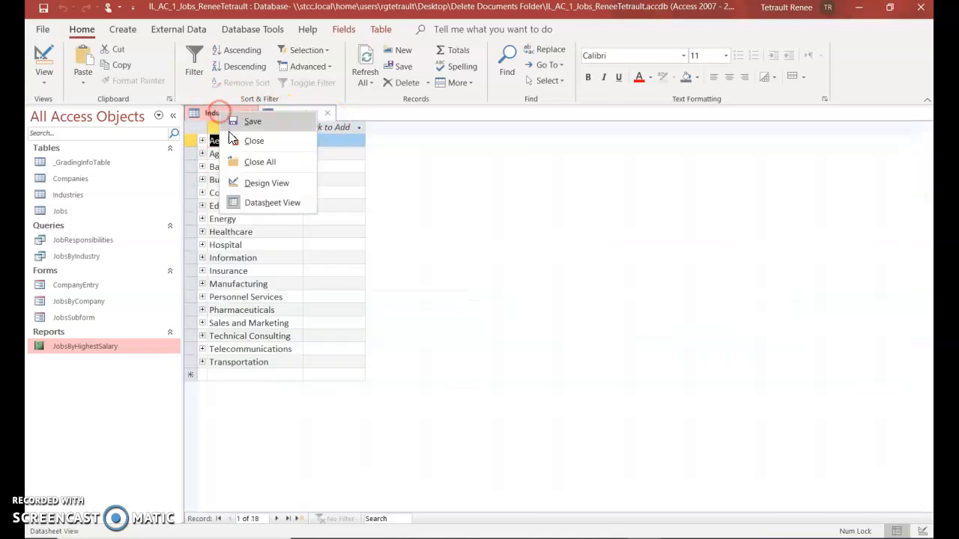
click(241, 140)
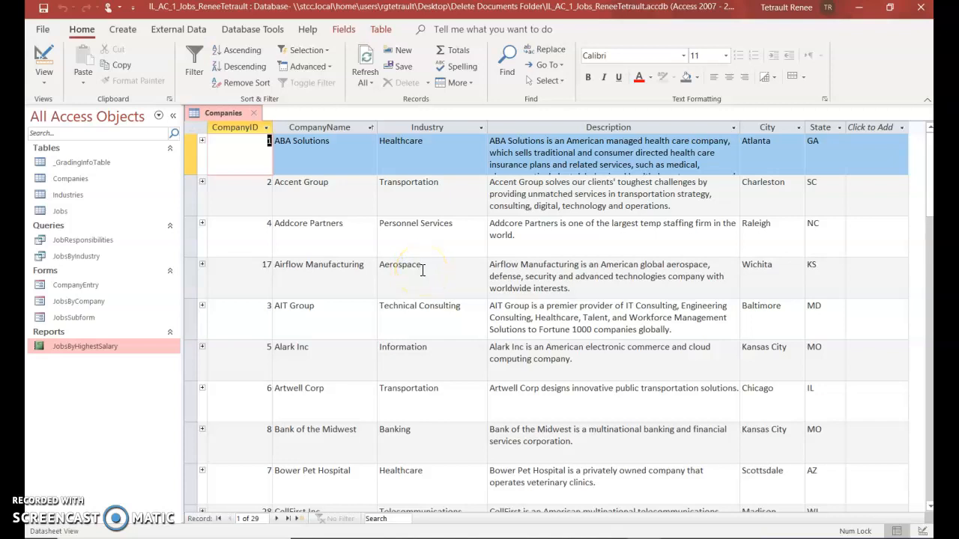
right_click(227, 120)
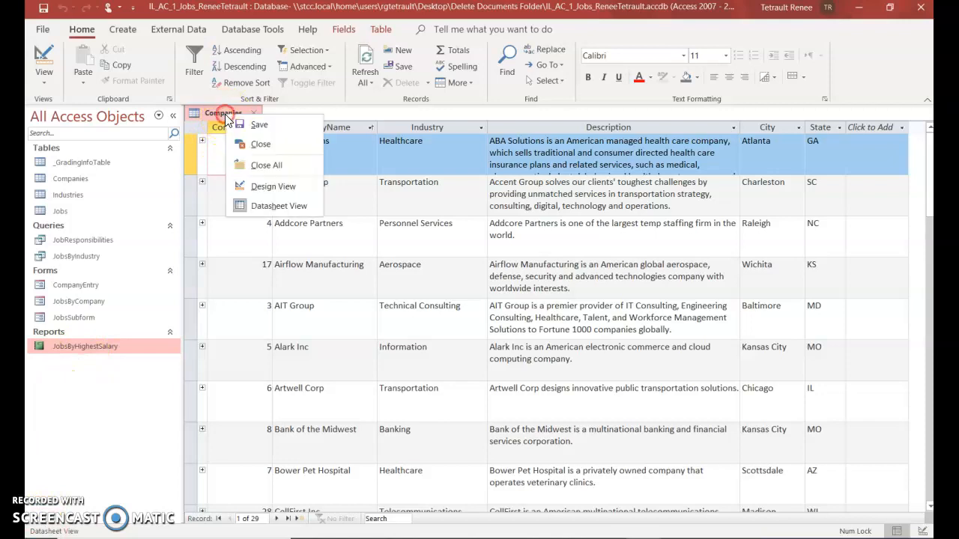
click(261, 145)
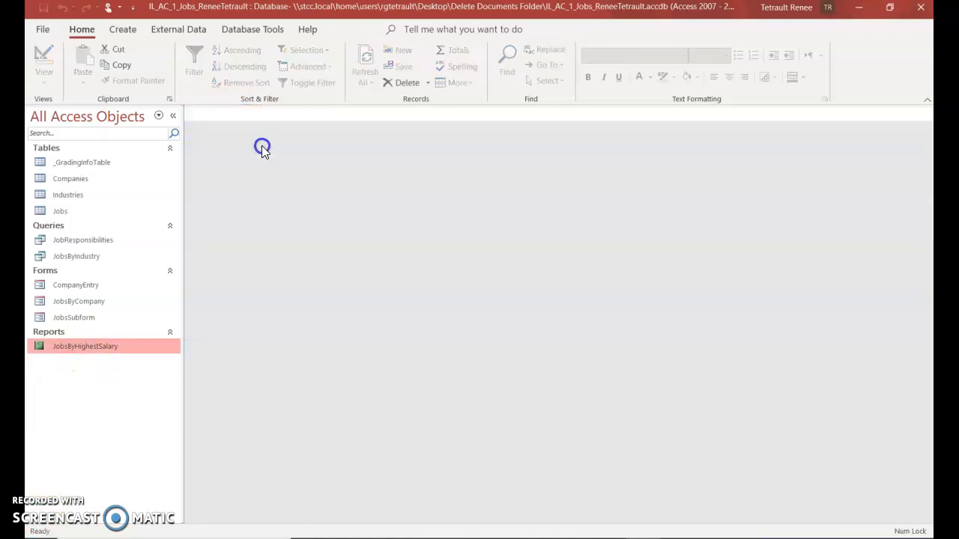
Reopen the Companies table and step through the ABA Solutions and Accent Group fields
double_click(58, 181)
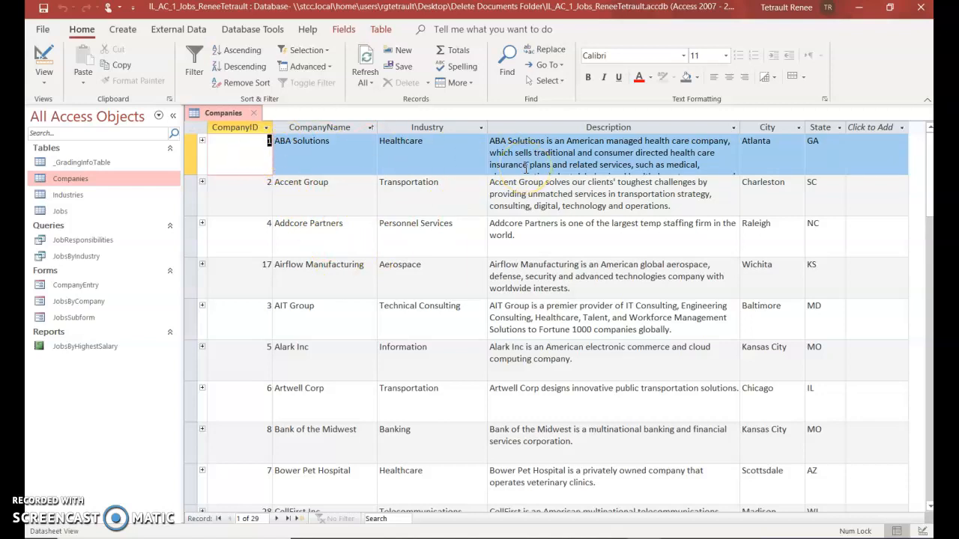
key(Tab)
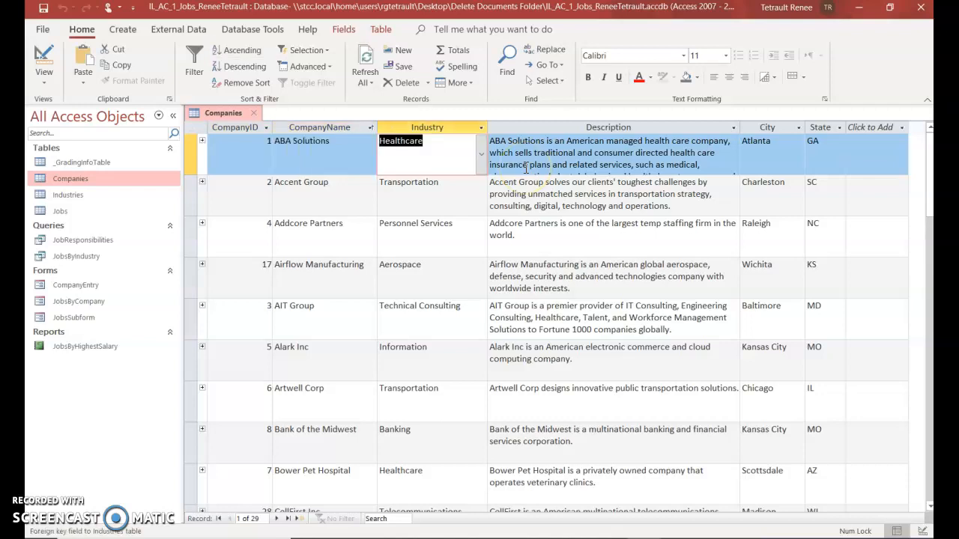
key(Tab)
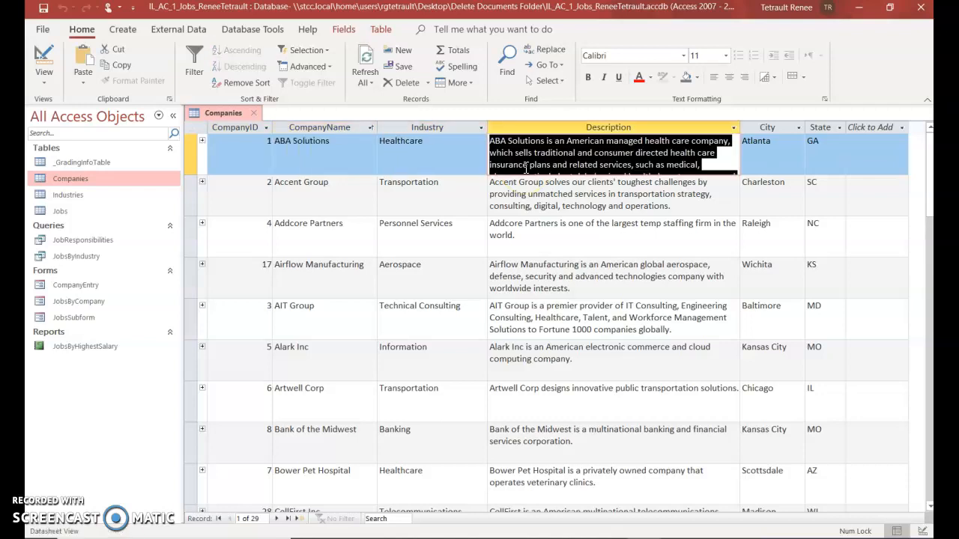
key(Tab)
key(Tab)
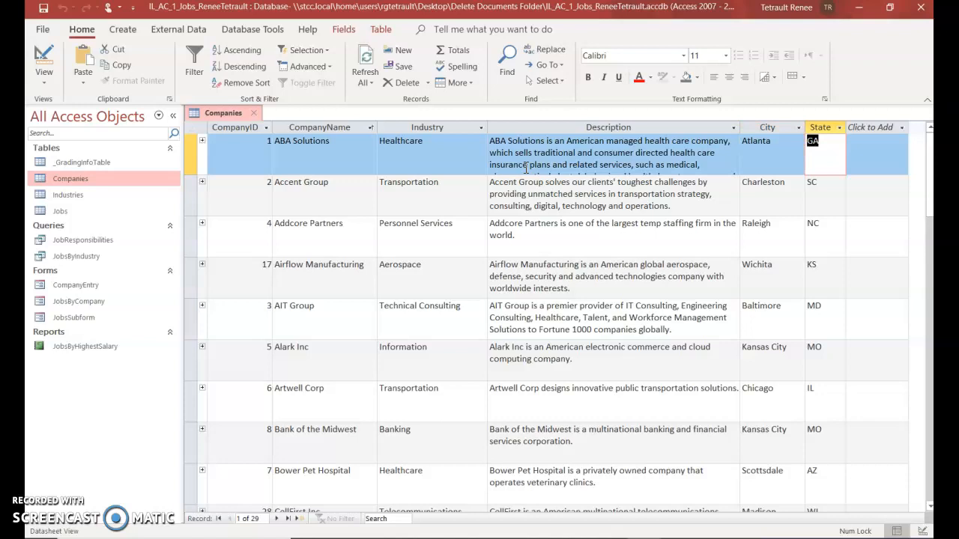
key(Tab)
key(Tab)
key(Tab)
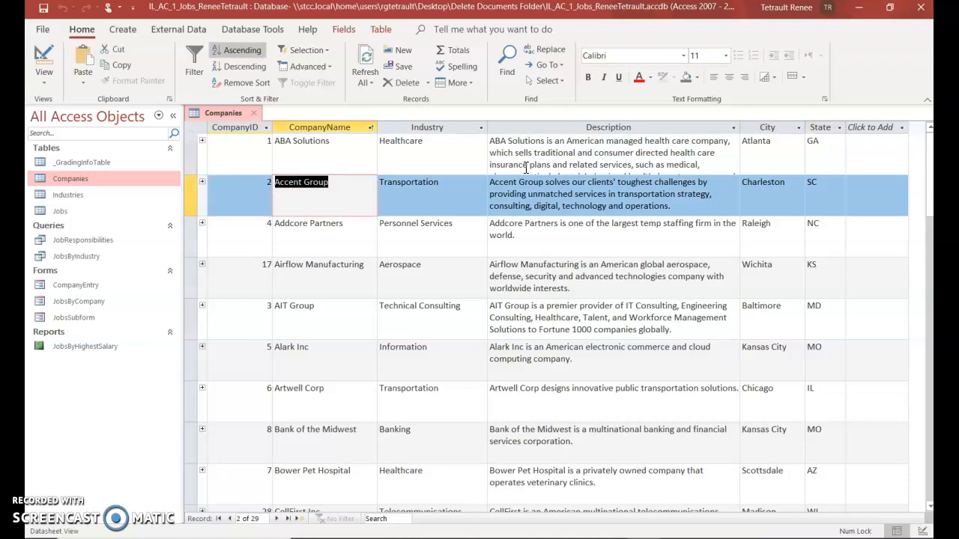
key(Tab)
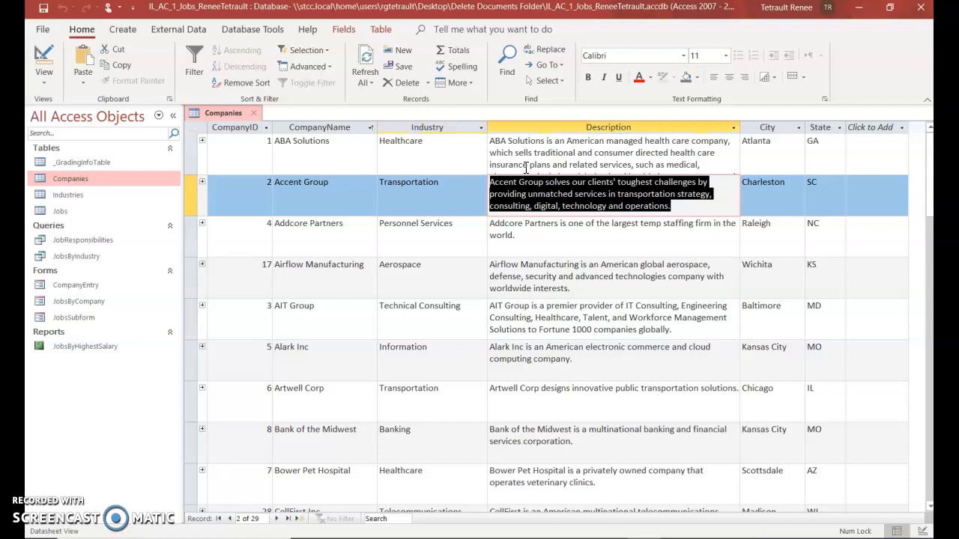
key(shift+Tab)
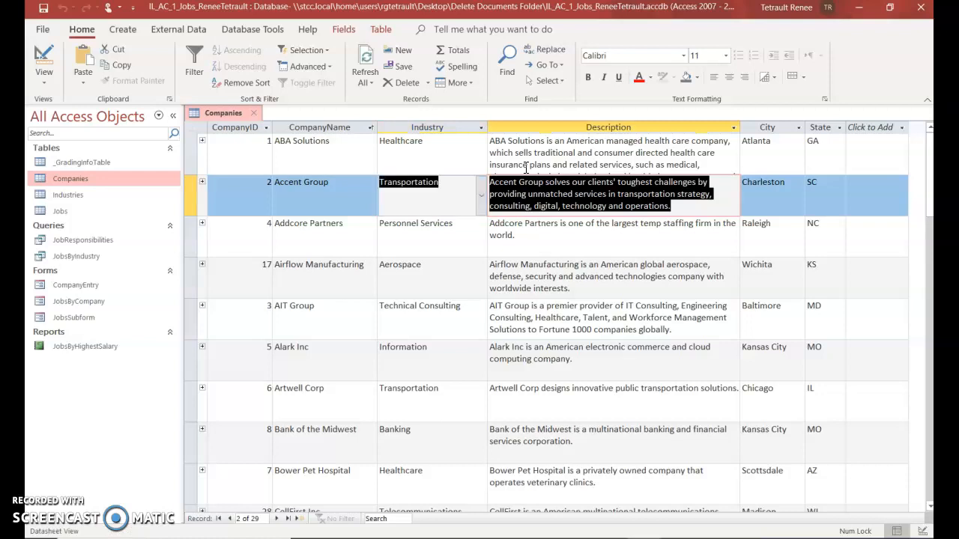
key(shift+Tab)
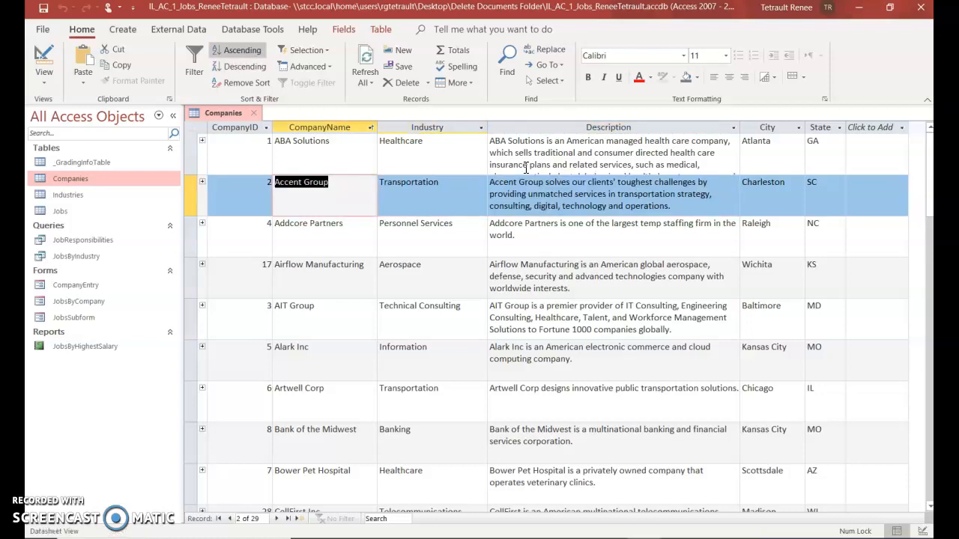
key(Tab)
key(Tab)
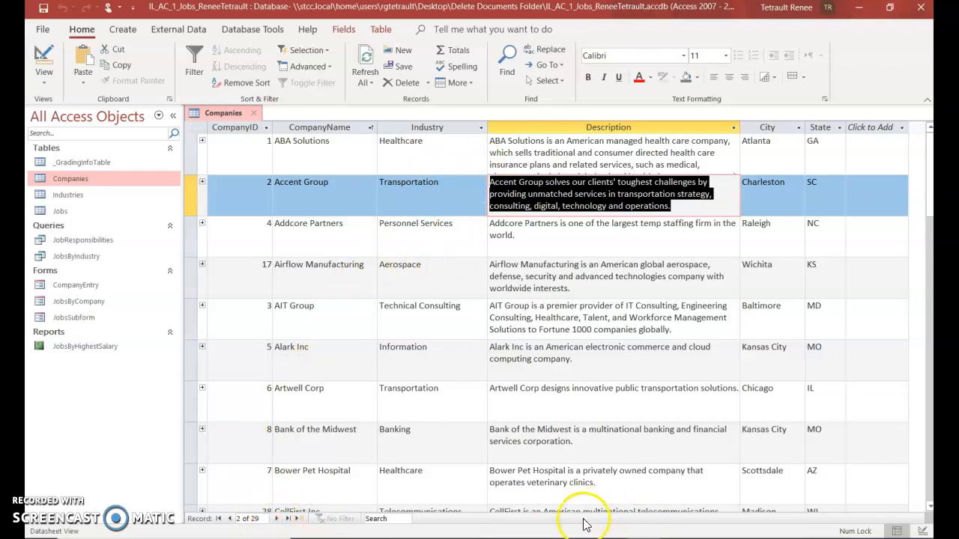
Move through the records and settle on Airflow Manufacturing, company 17 in Wichita, KS
click(276, 519)
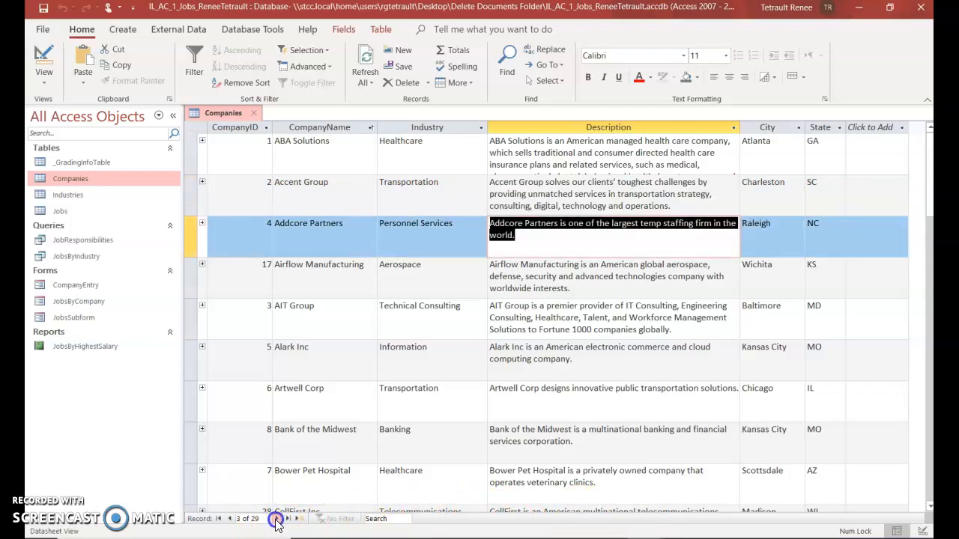
click(276, 519)
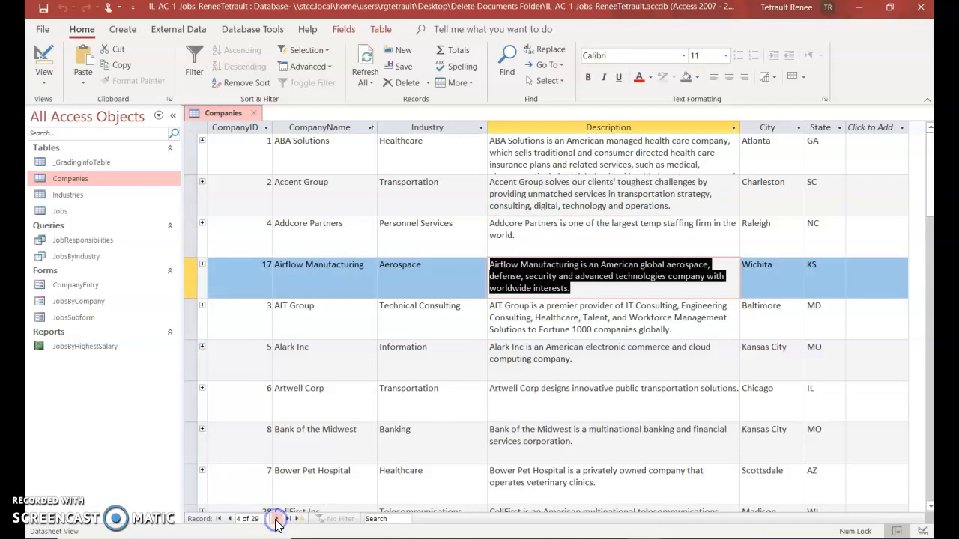
click(276, 519)
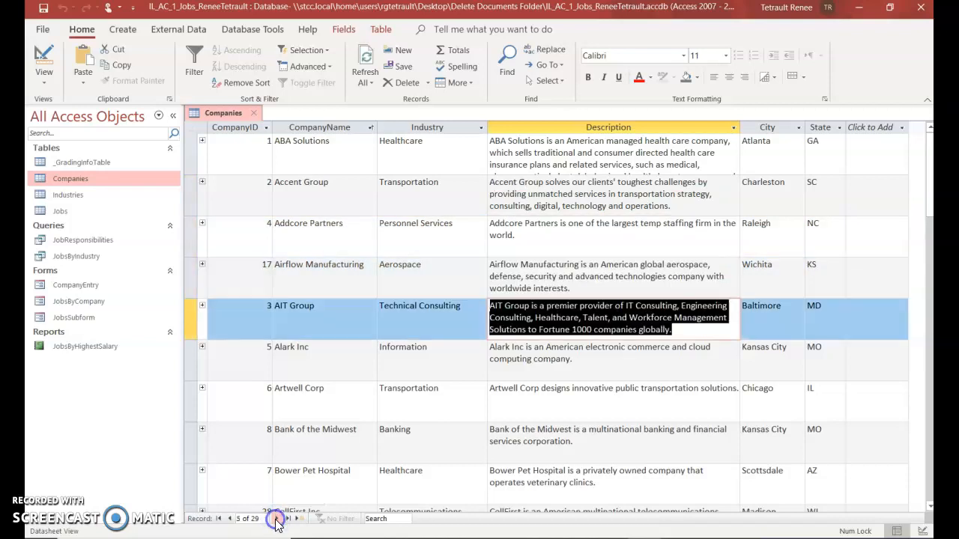
click(229, 518)
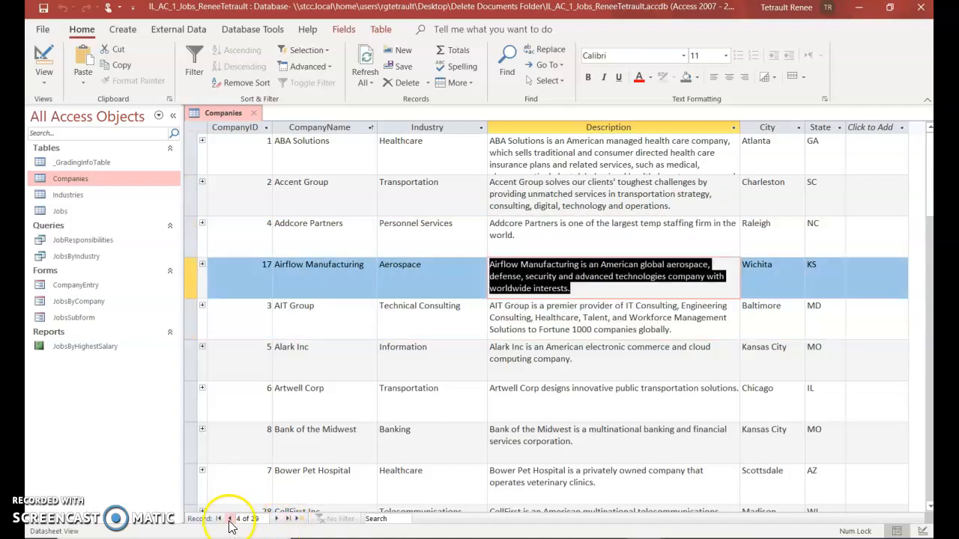
Add a new company record named Jigsaw Company with Information as its industry
click(298, 519)
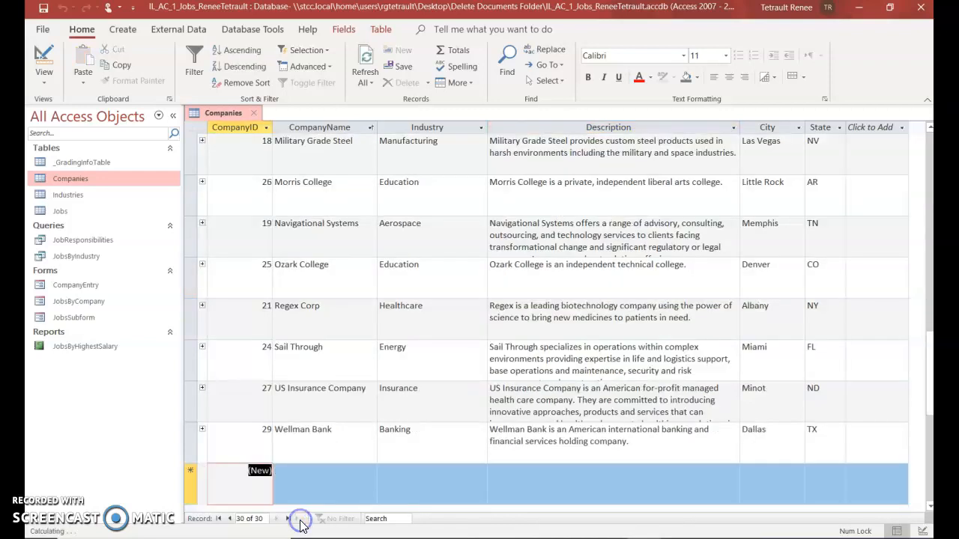
mouse_move(475, 538)
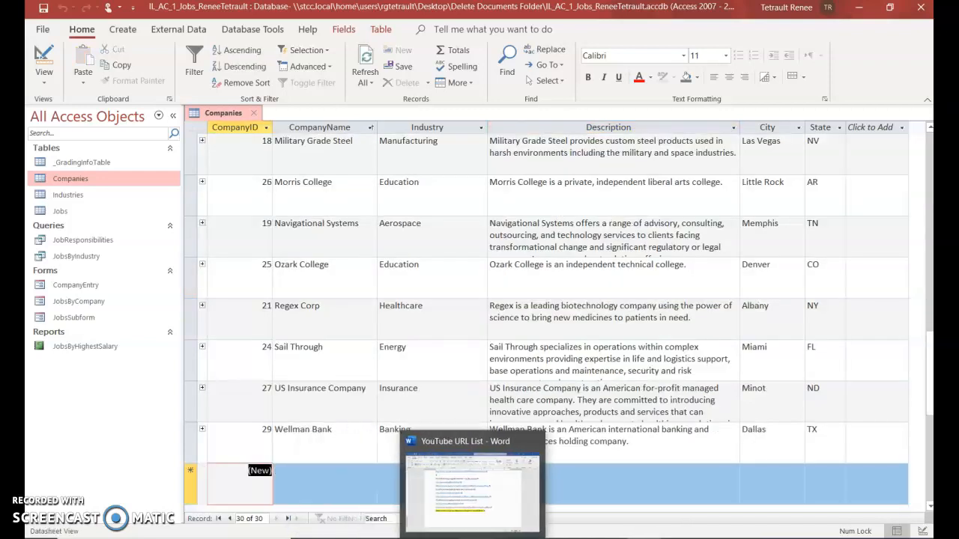
click(349, 492)
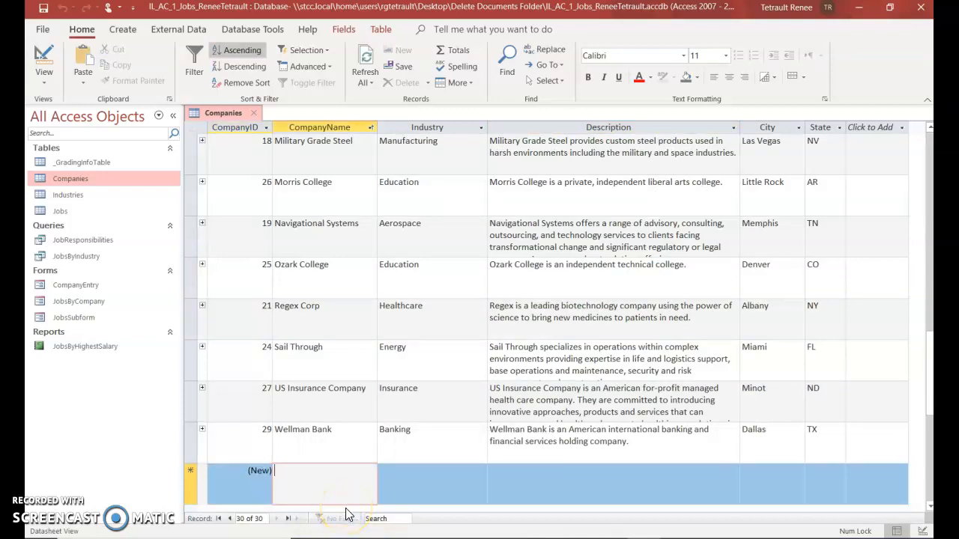
text(Jigsaw Company)
key(Tab)
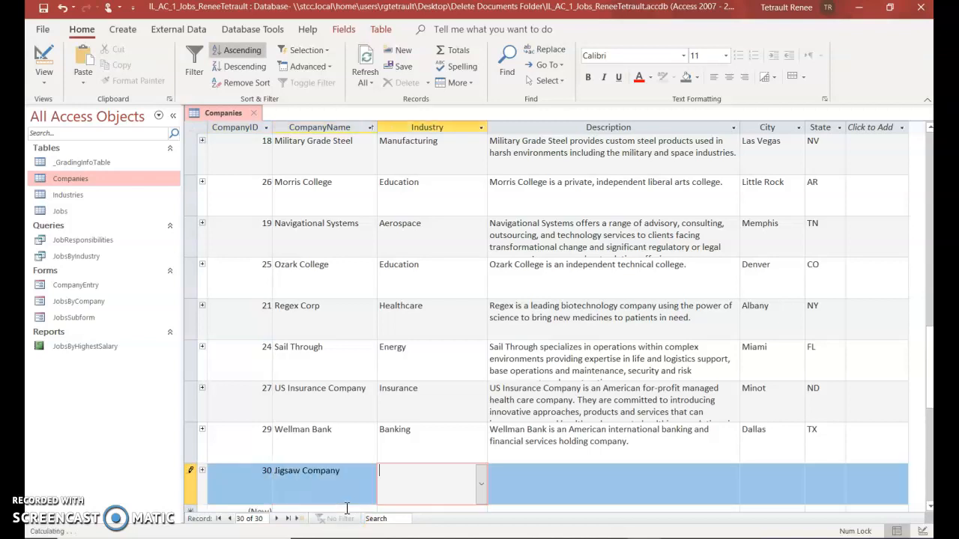
click(387, 481)
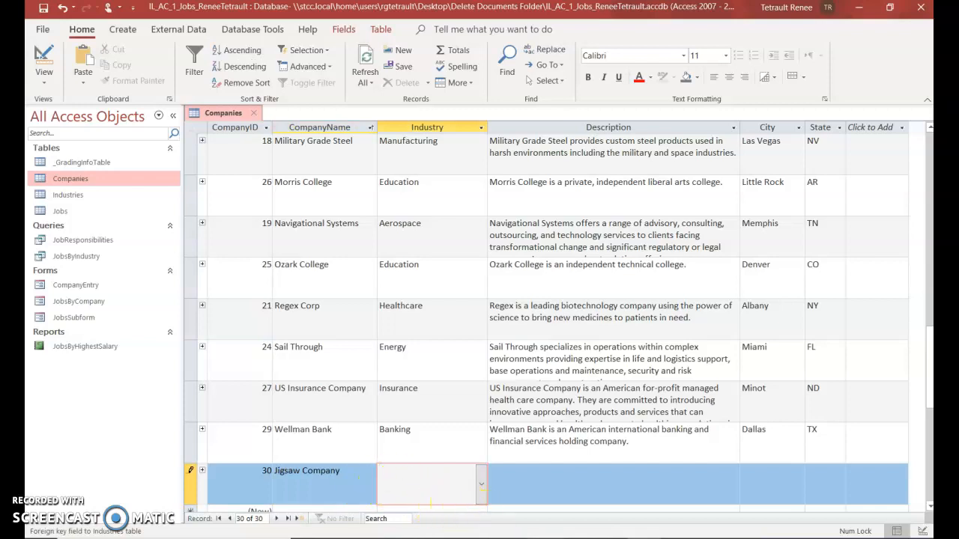
mouse_move(539, 538)
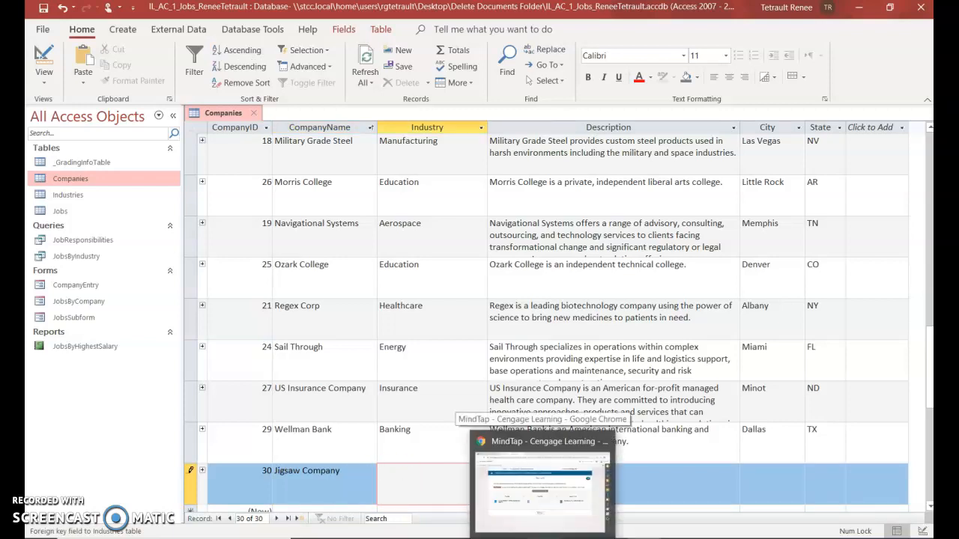
click(418, 489)
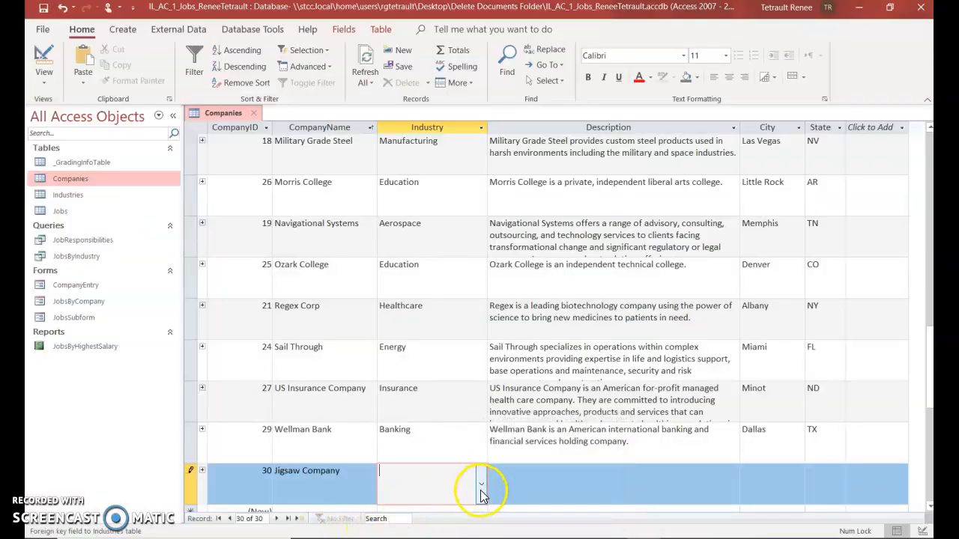
click(481, 485)
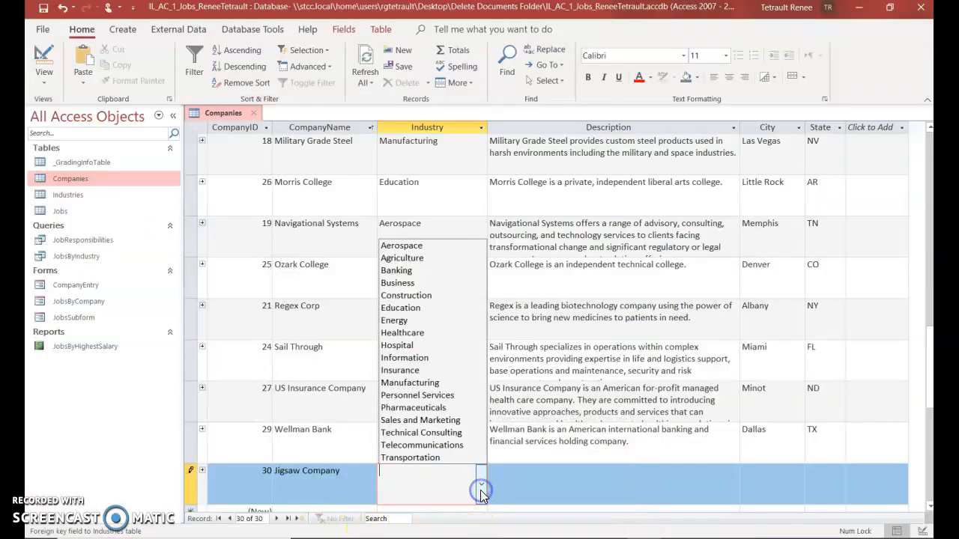
click(433, 359)
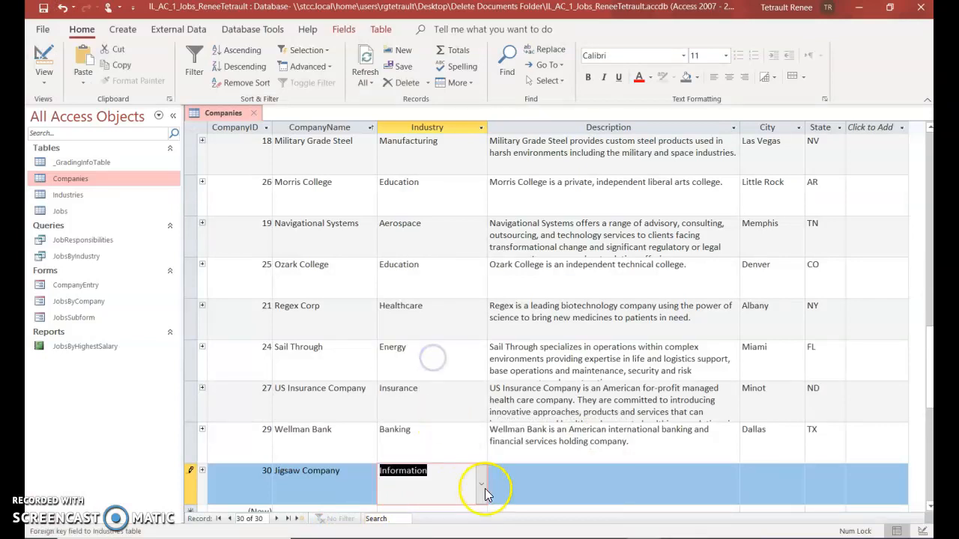
Put the cursor in Jigsaw Company's Description field to begin its big-data analytics description
click(542, 489)
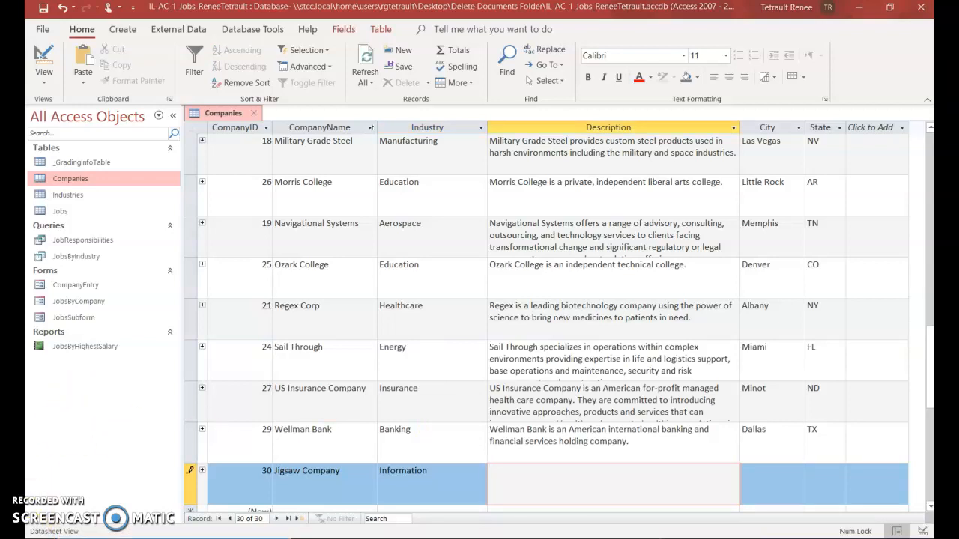
click(42, 538)
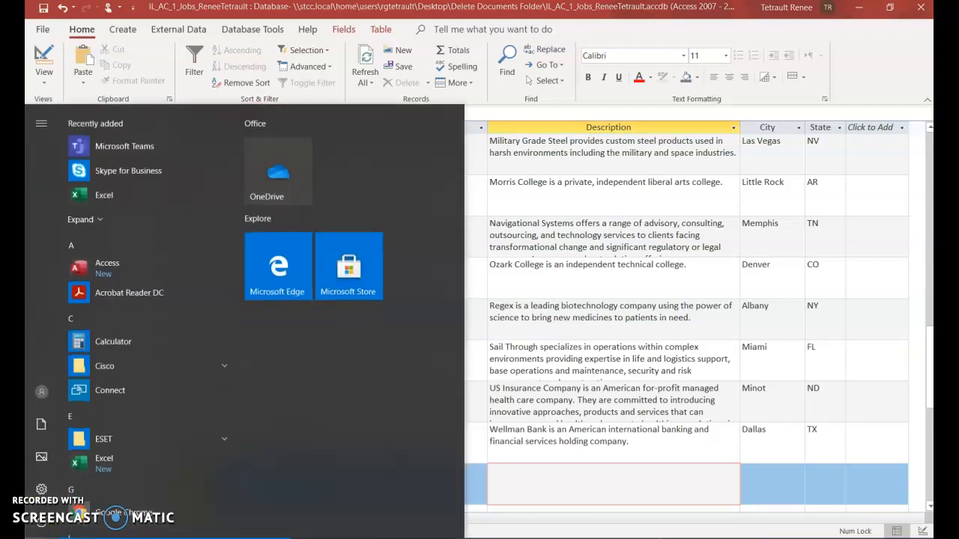
key(Escape)
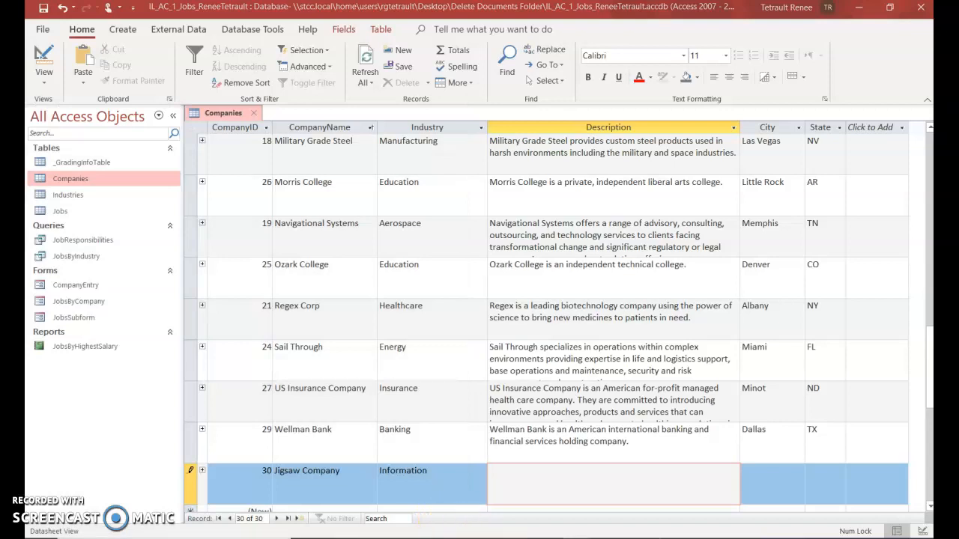
click(534, 472)
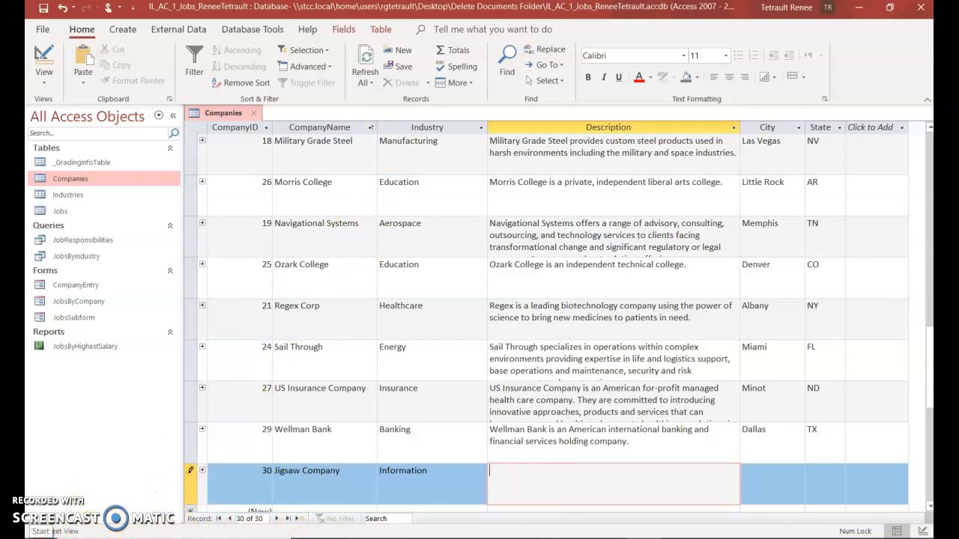
click(523, 479)
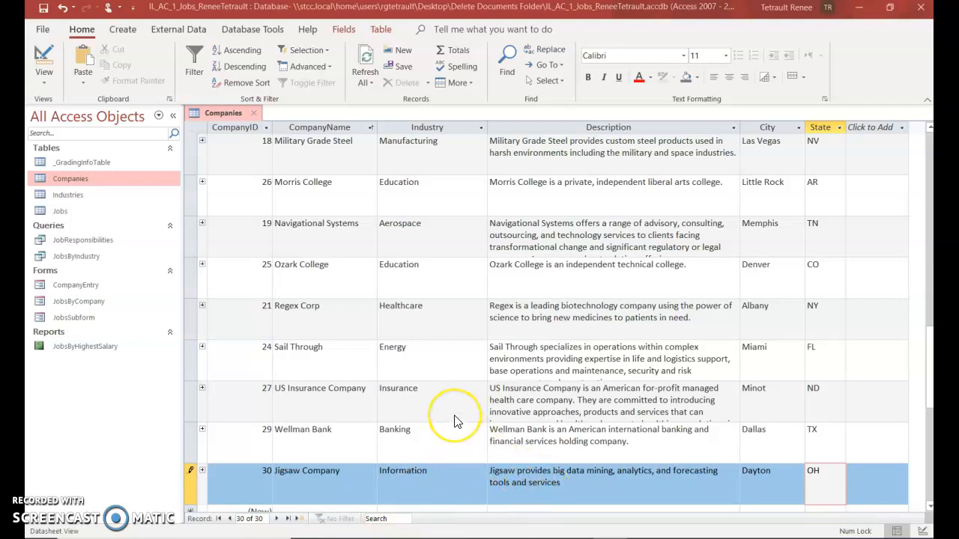
scroll(454, 421, up, 1)
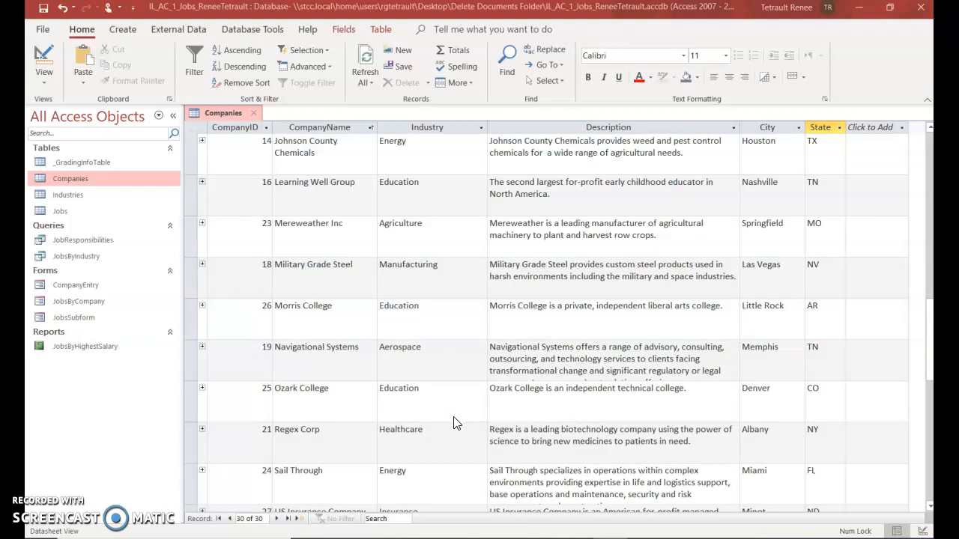
scroll(456, 423, up, 4)
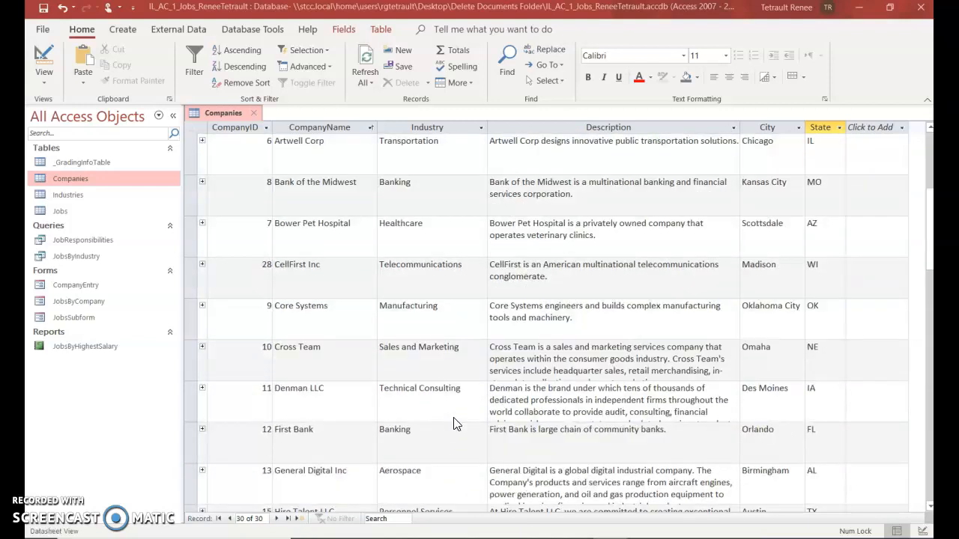
scroll(454, 424, up, 2)
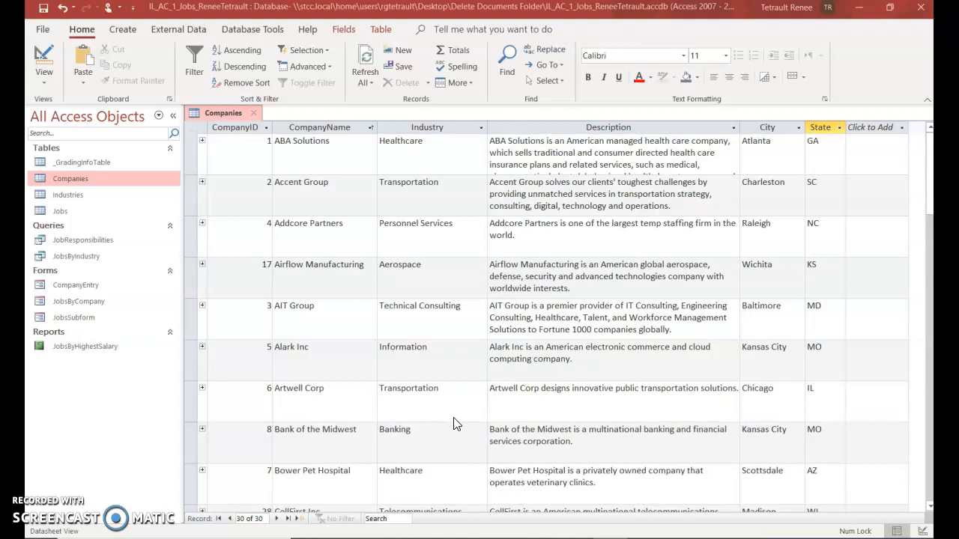
scroll(448, 424, down, 1)
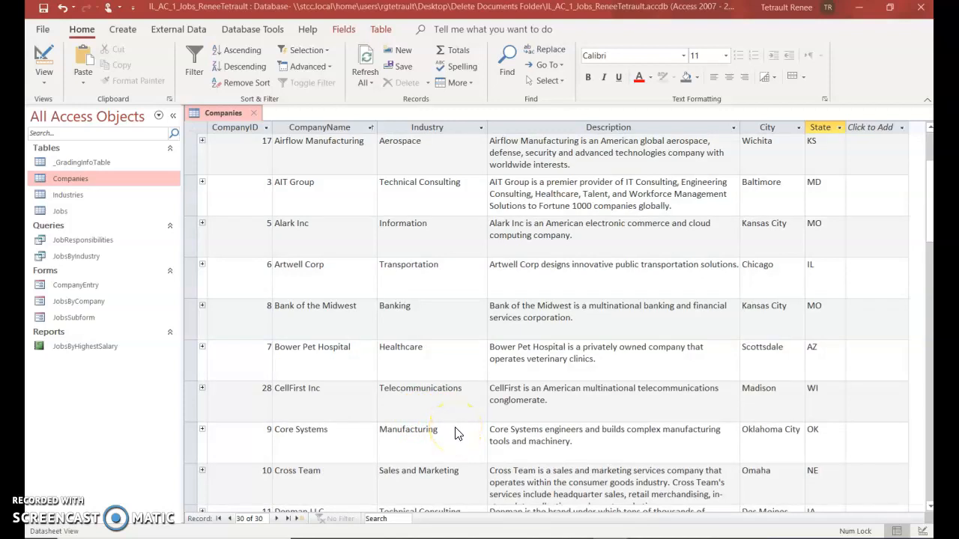
scroll(466, 438, up, 1)
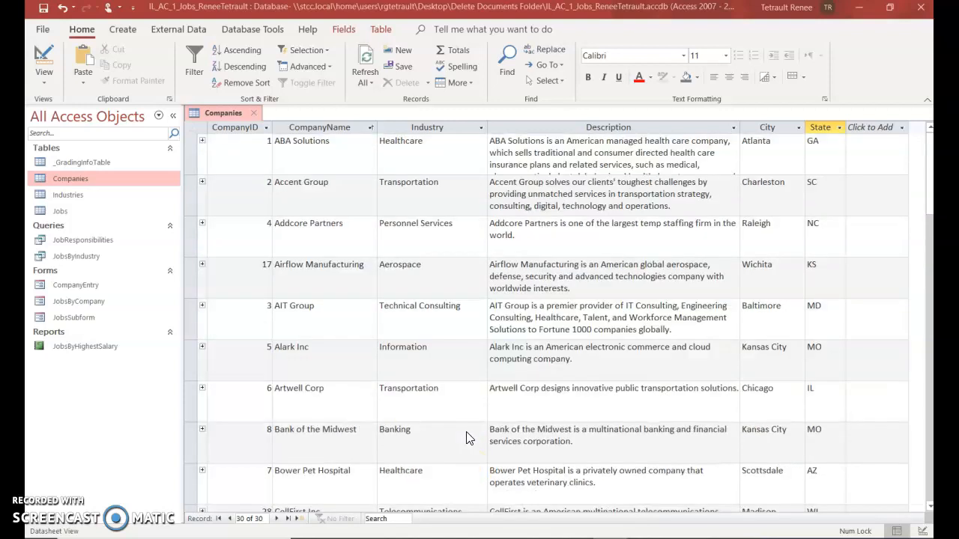
scroll(466, 438, down, 2)
scroll(466, 438, down, 3)
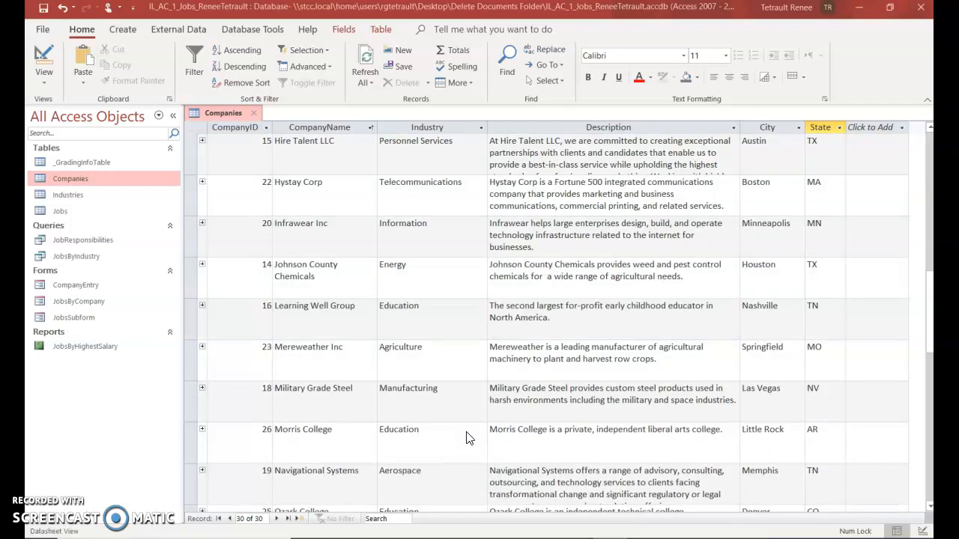
scroll(466, 437, down, 2)
click(445, 453)
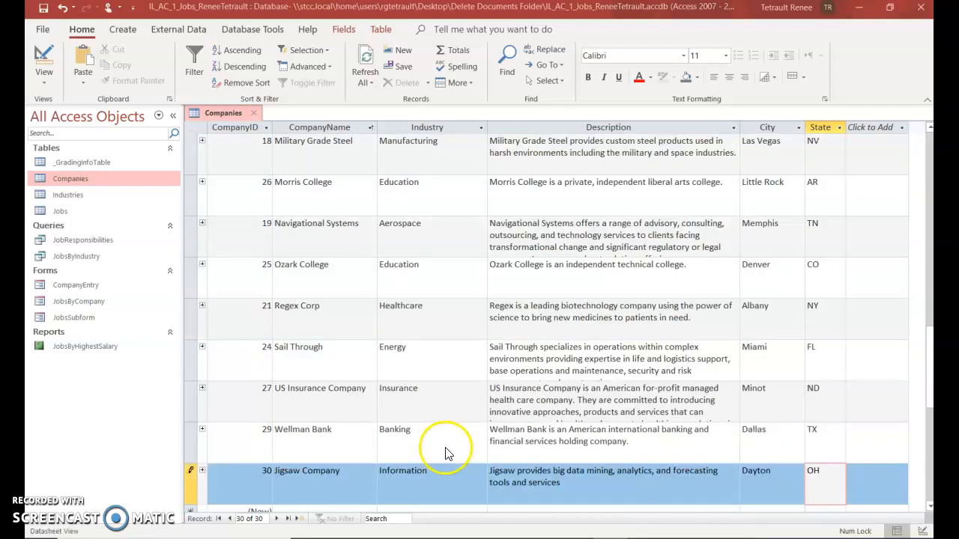
double_click(753, 430)
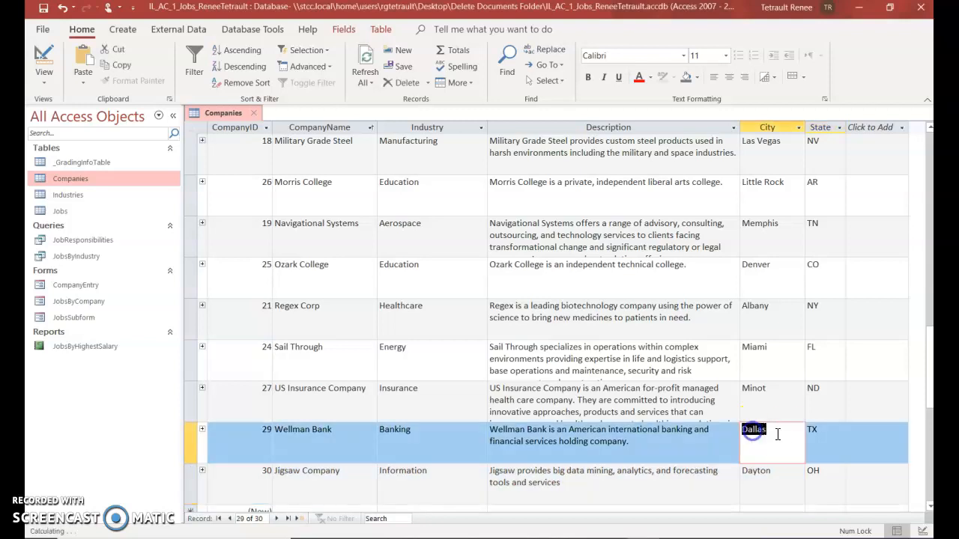
Change Wellman Bank's city to Fort Worth and set CellFirst Inc's industry to Information
text(Fort Worth)
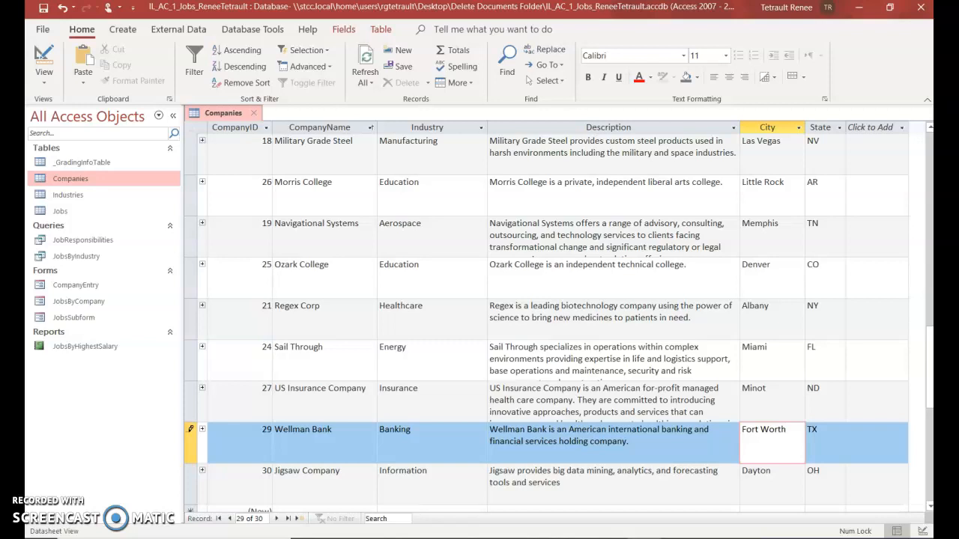
scroll(434, 278, up, 5)
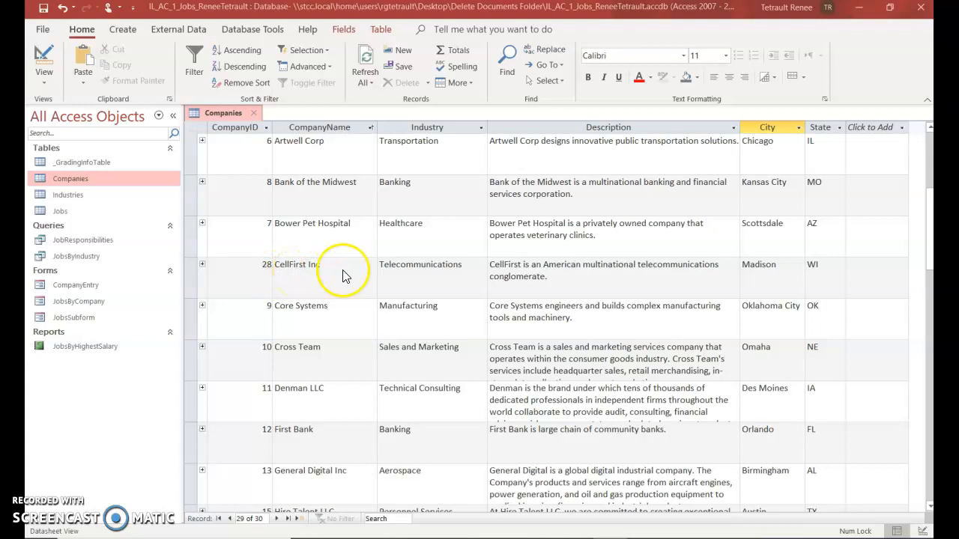
click(458, 270)
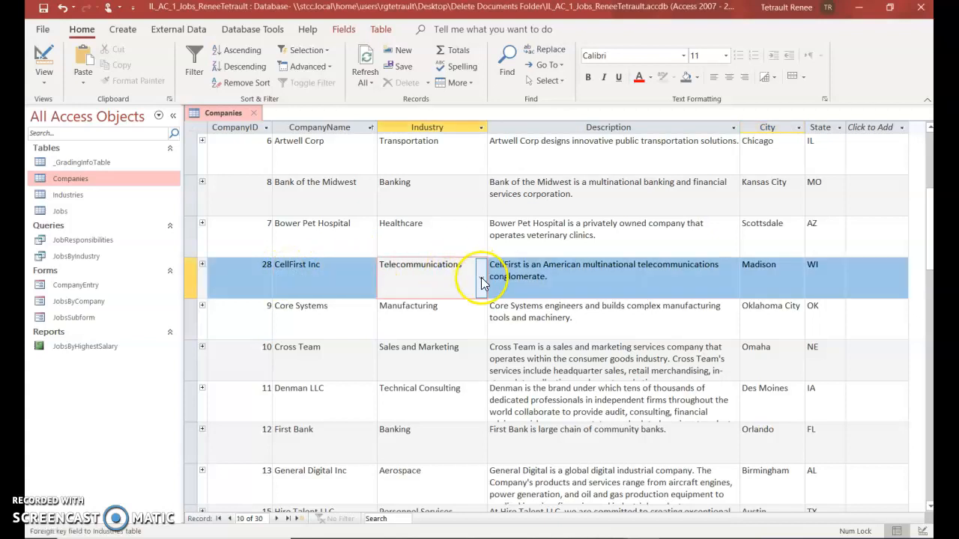
click(481, 278)
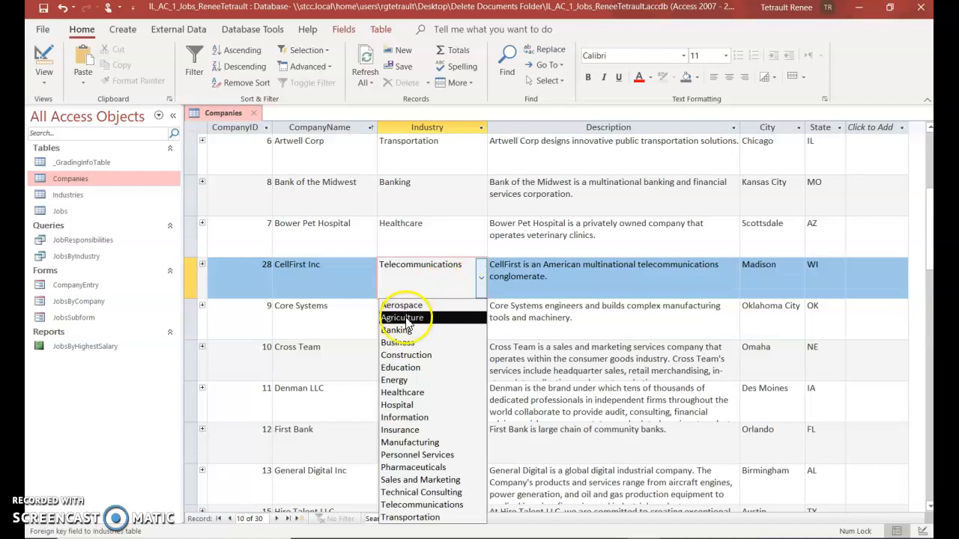
click(409, 418)
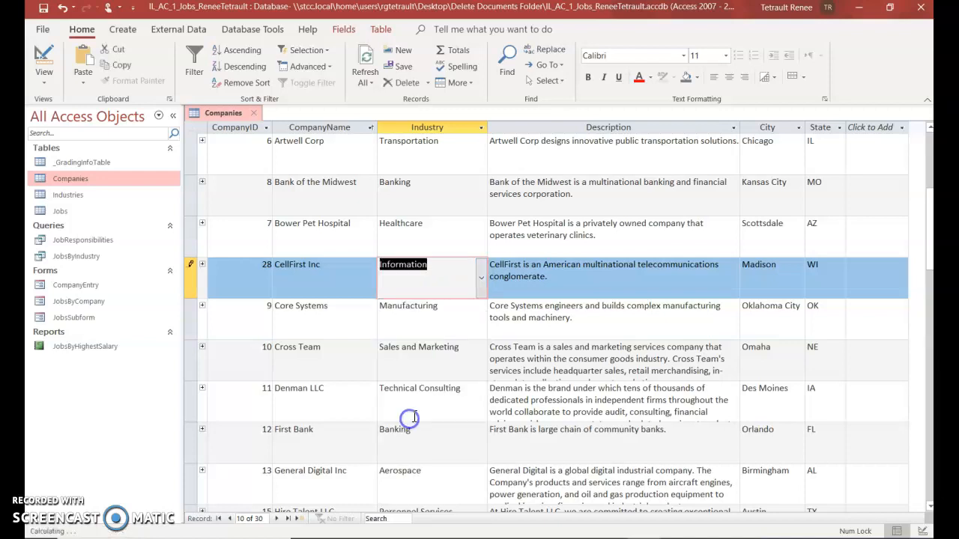
Replace 'telecommunications' with 'media' in CellFirst Inc's description
double_click(668, 266)
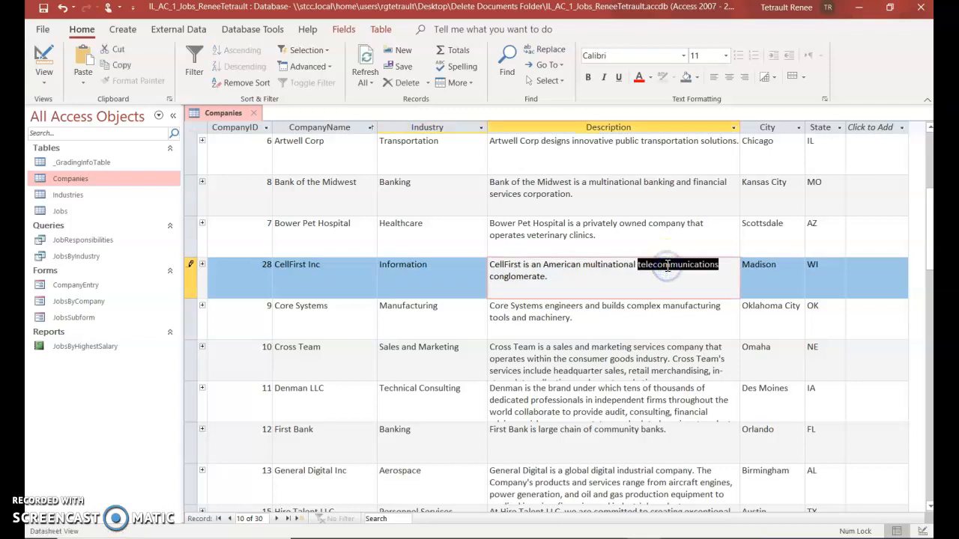
text(media)
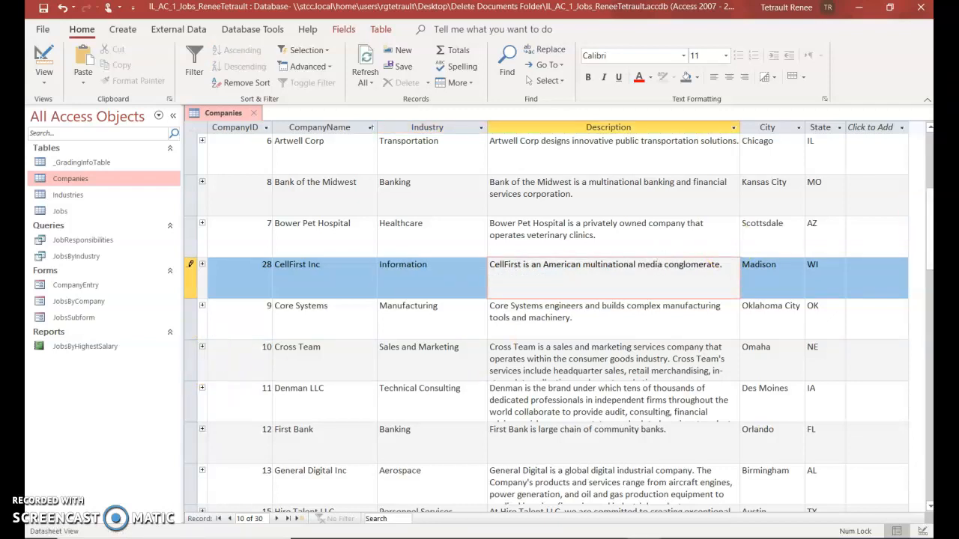
click(299, 279)
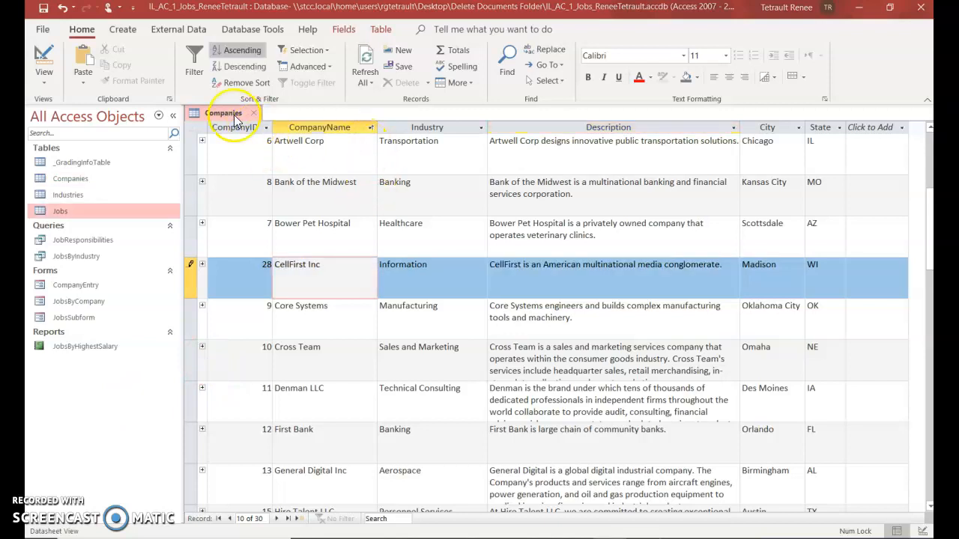
Delete Alark Inc's Care Management Associate job (JobID 2) from the Jobs table
double_click(67, 213)
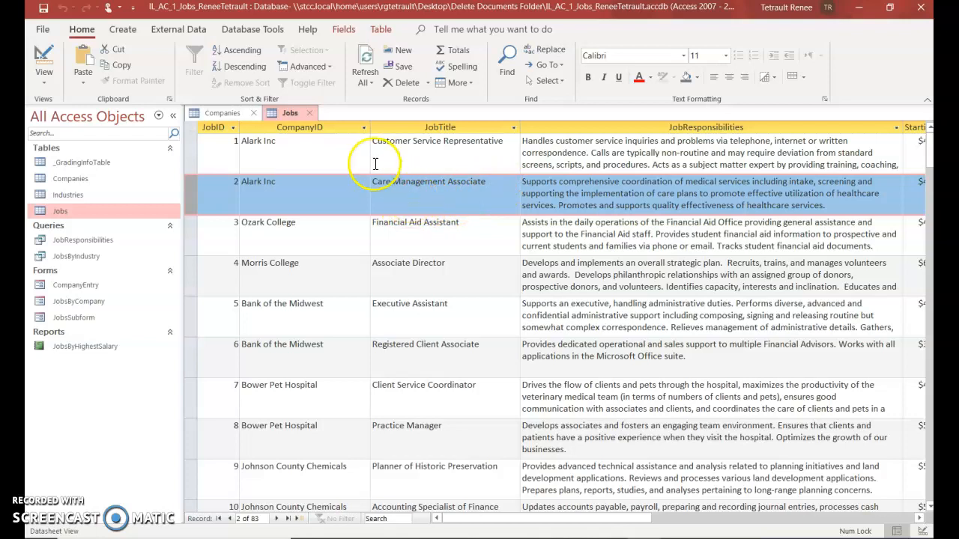
click(388, 88)
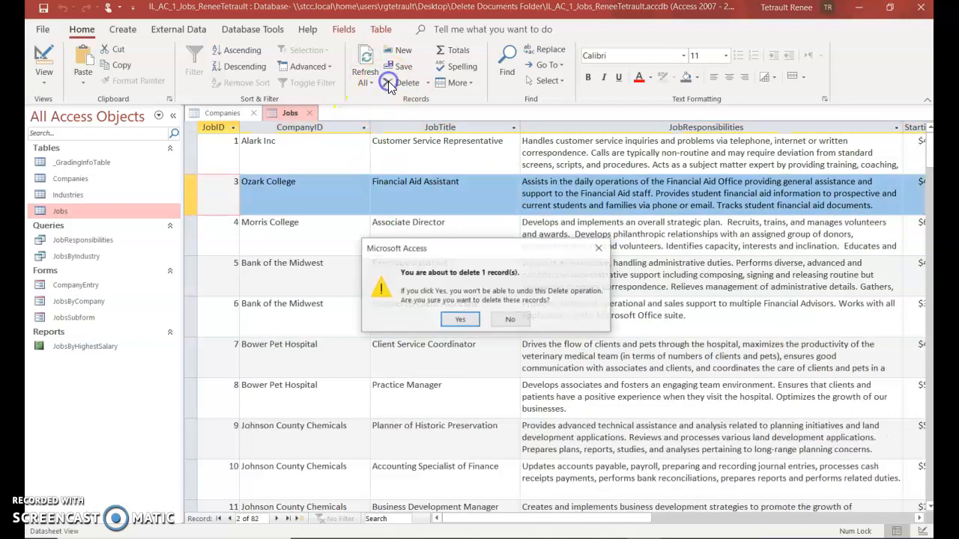
click(458, 321)
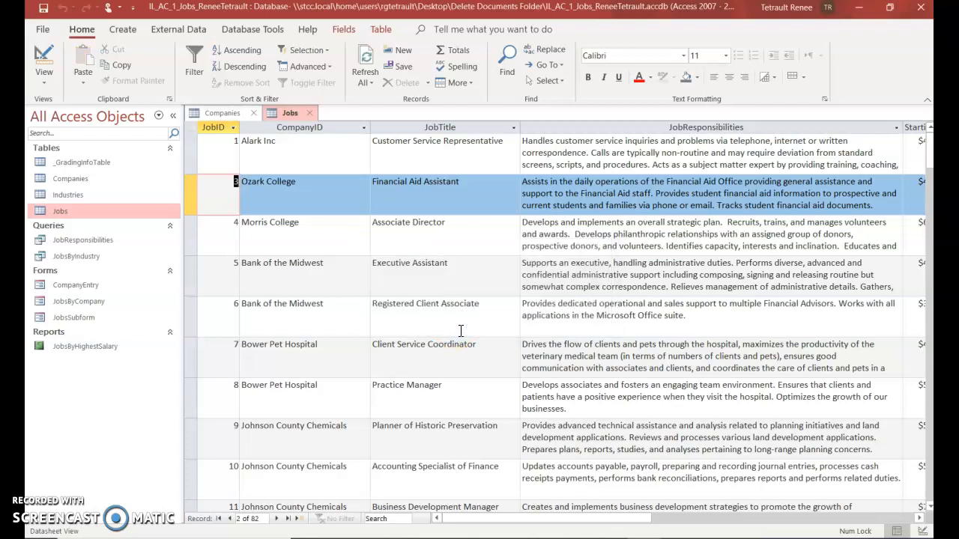
click(469, 321)
Preview the Jobs table as a printed page, then close the preview
click(487, 302)
click(51, 34)
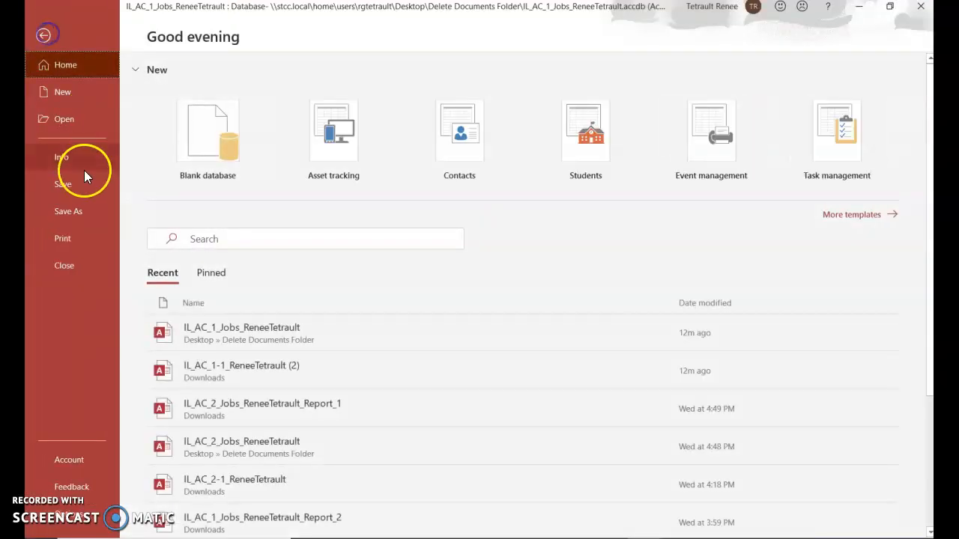
click(75, 237)
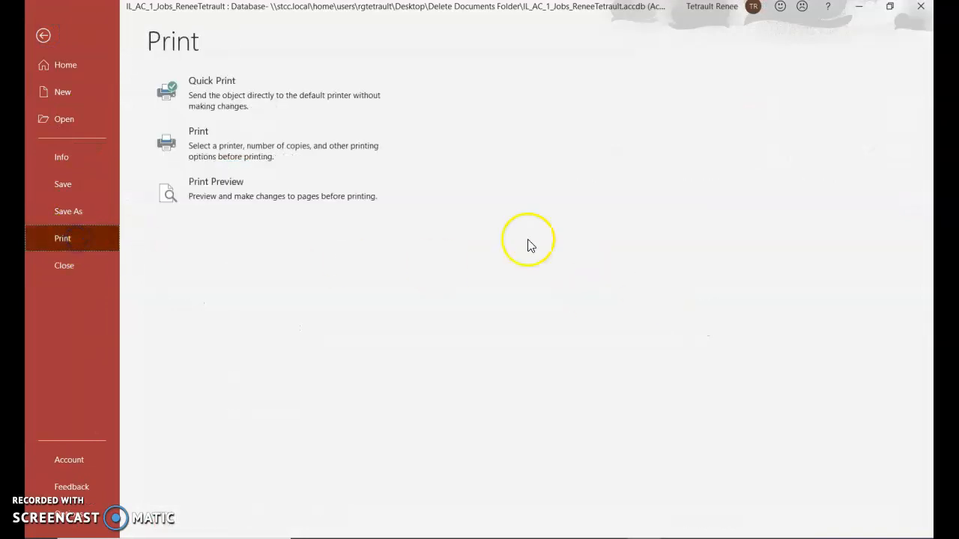
click(264, 196)
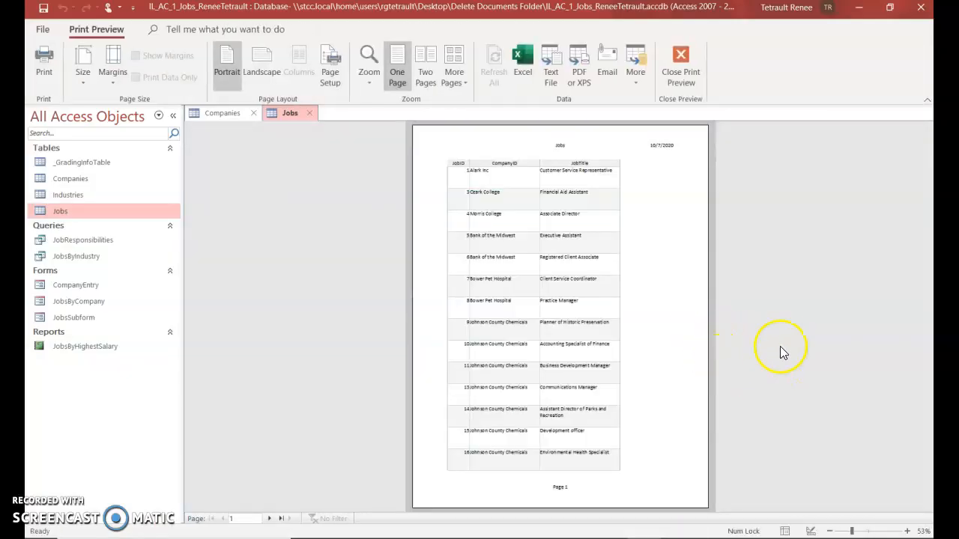
click(681, 66)
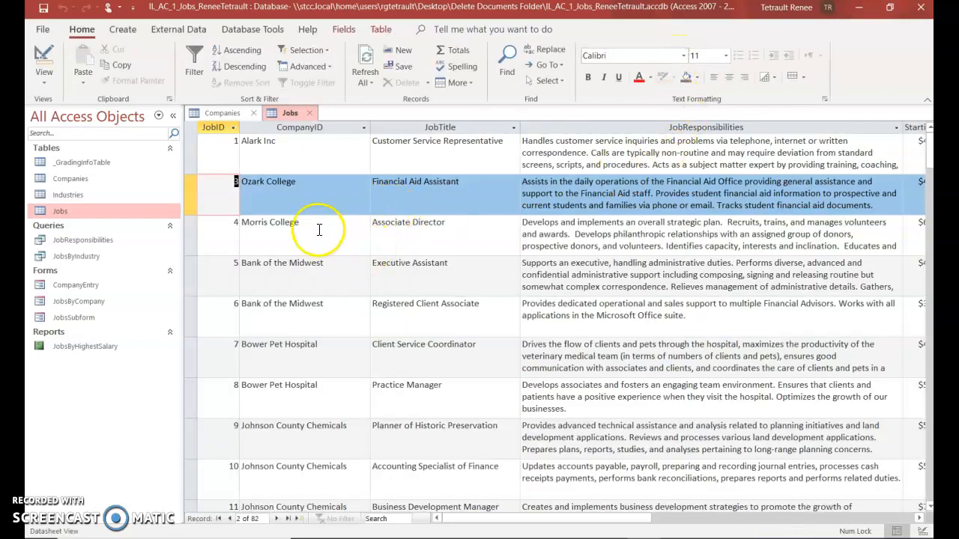
Close the Jobs and Companies tables
right_click(298, 113)
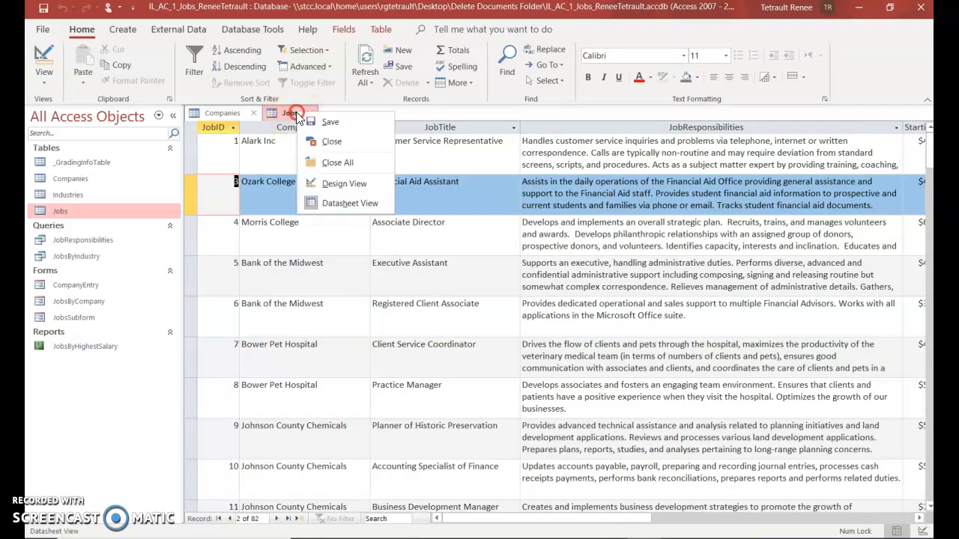
click(328, 144)
right_click(224, 113)
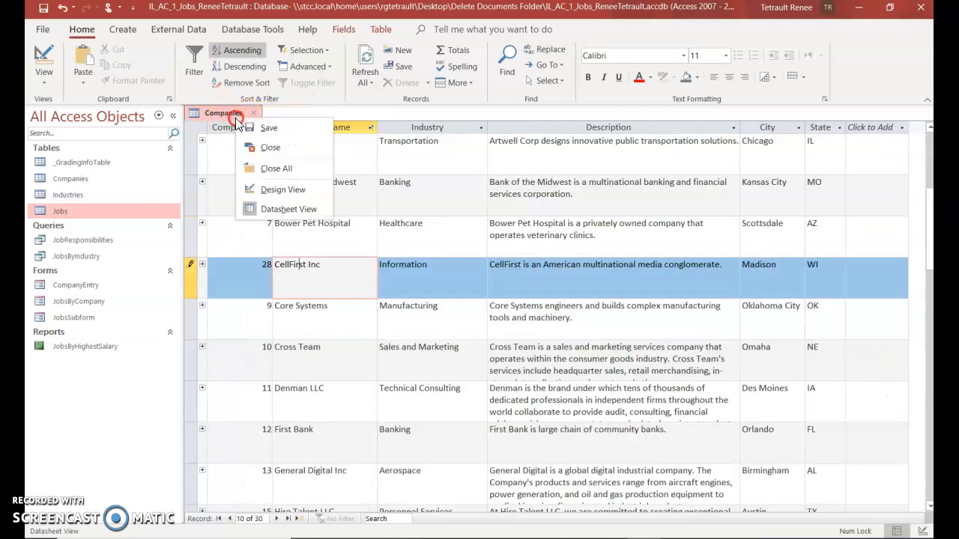
click(268, 149)
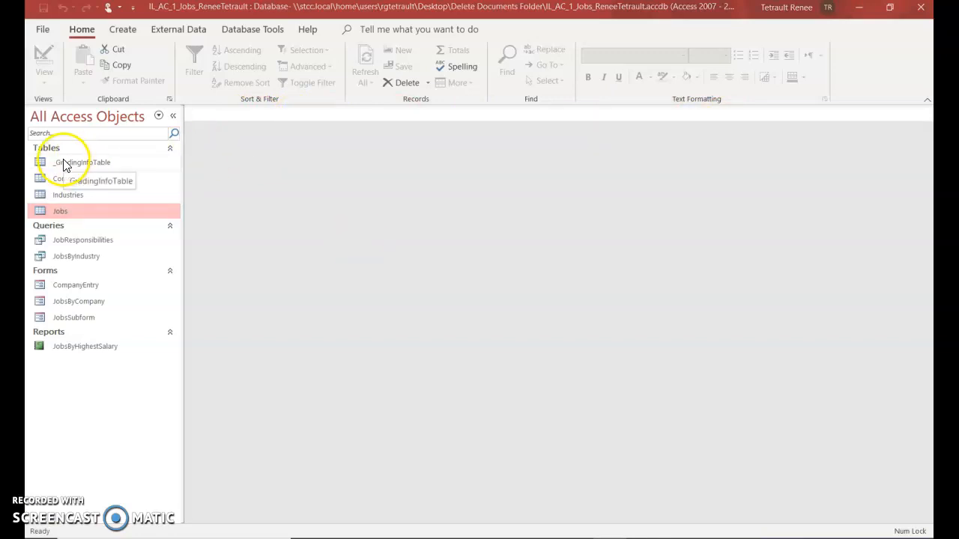
Start a new table design with ContactID, ContactFirst, ContactLast, ContactPhone and ContactEmail fields
click(133, 32)
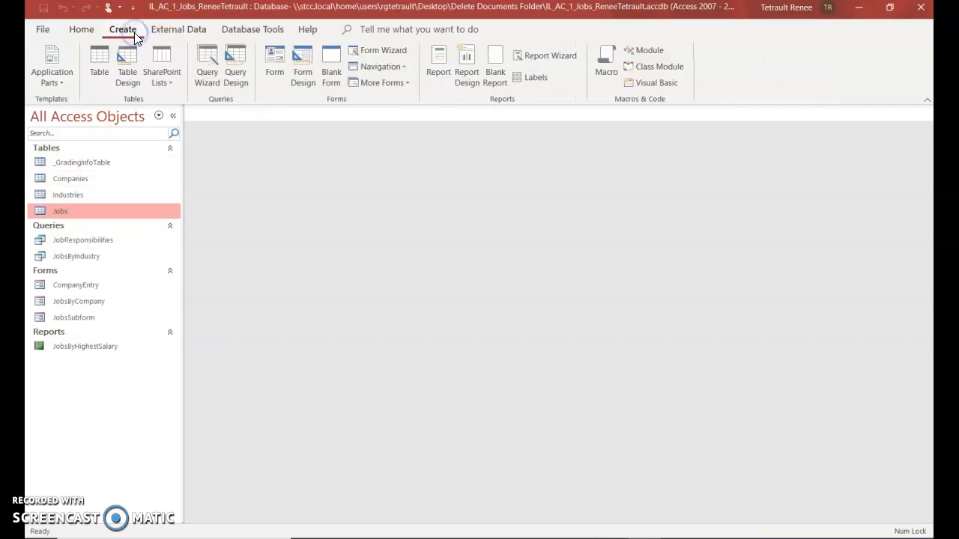
click(129, 77)
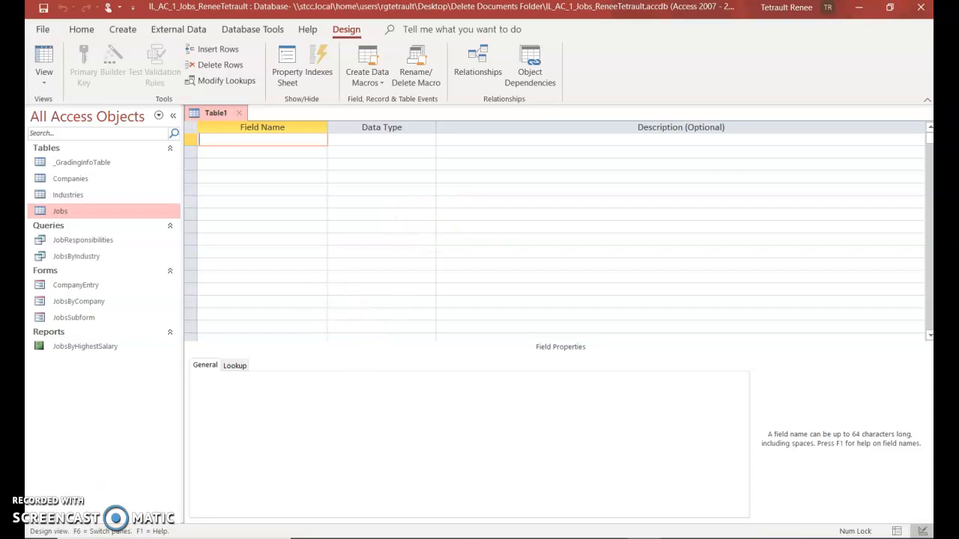
text(ContactID	AutoNumber ContactFirst	Short Text ContactLast	Short Text ContactPhone	Short Text ContactEmail	Short Text)
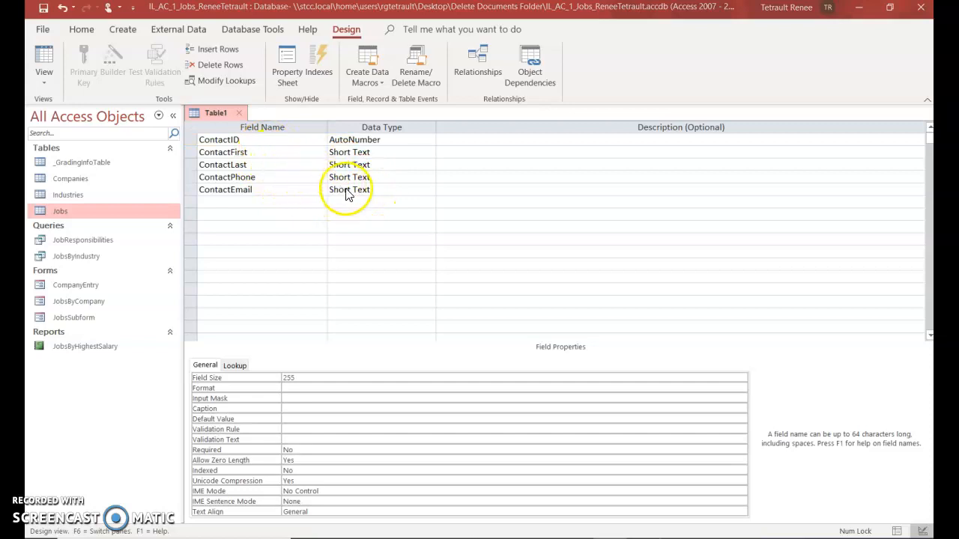
Change the ContactEmail field's data type to Hyperlink
click(317, 191)
click(330, 191)
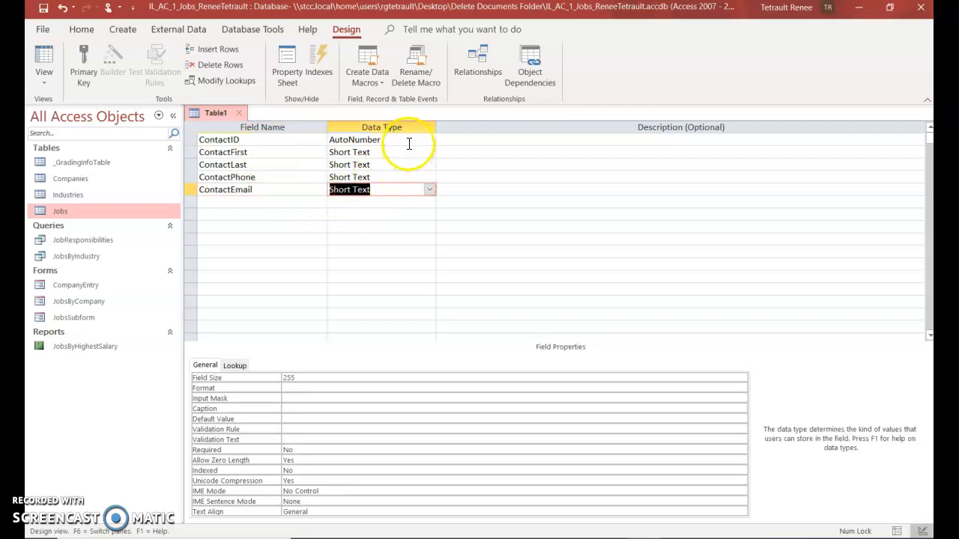
click(430, 190)
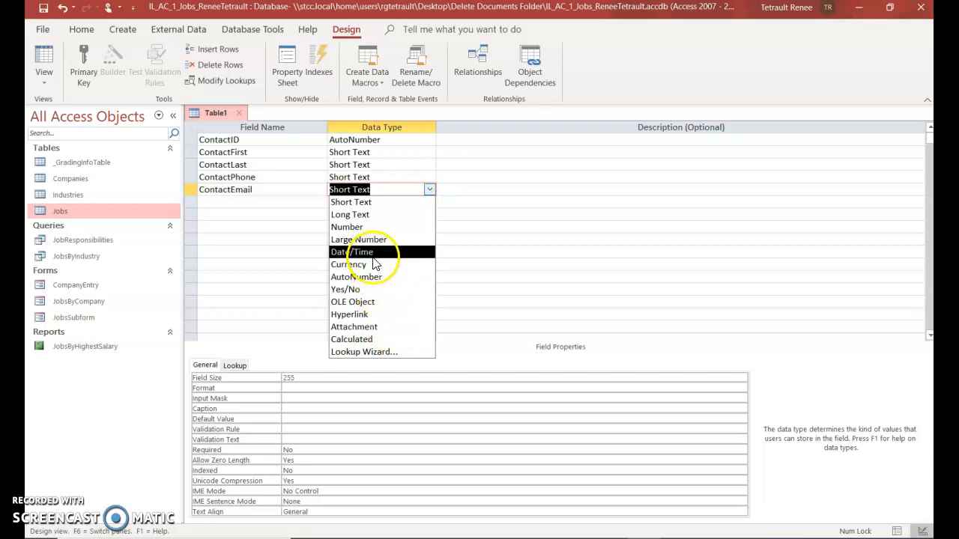
click(382, 314)
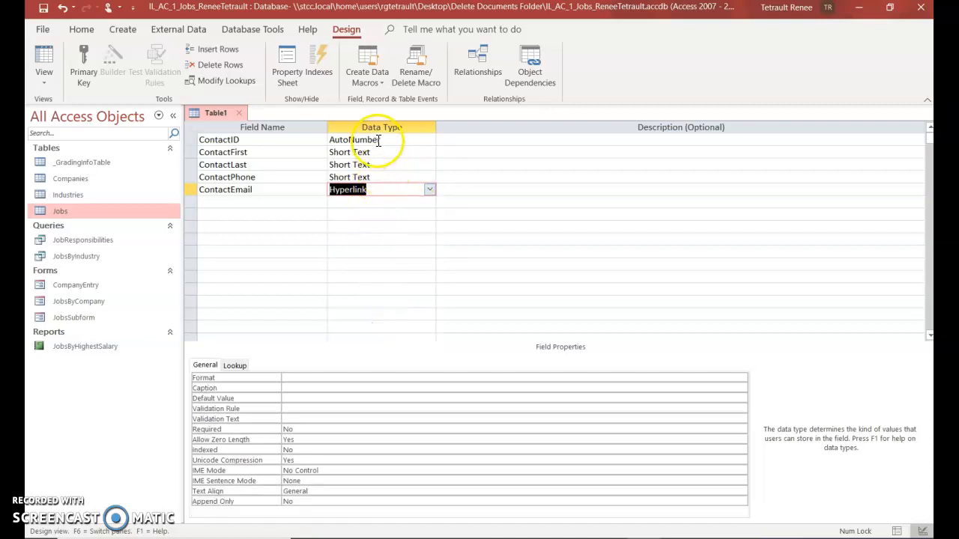
click(382, 218)
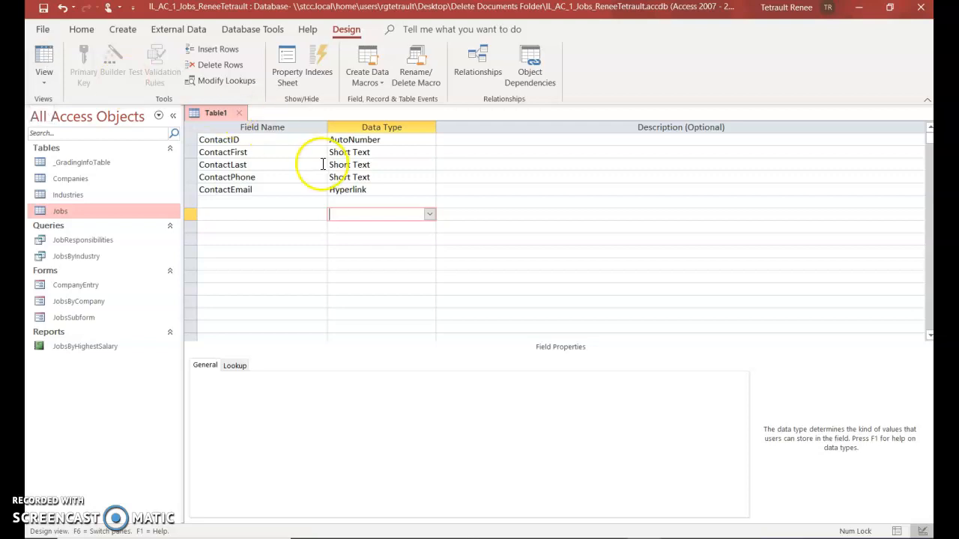
click(51, 78)
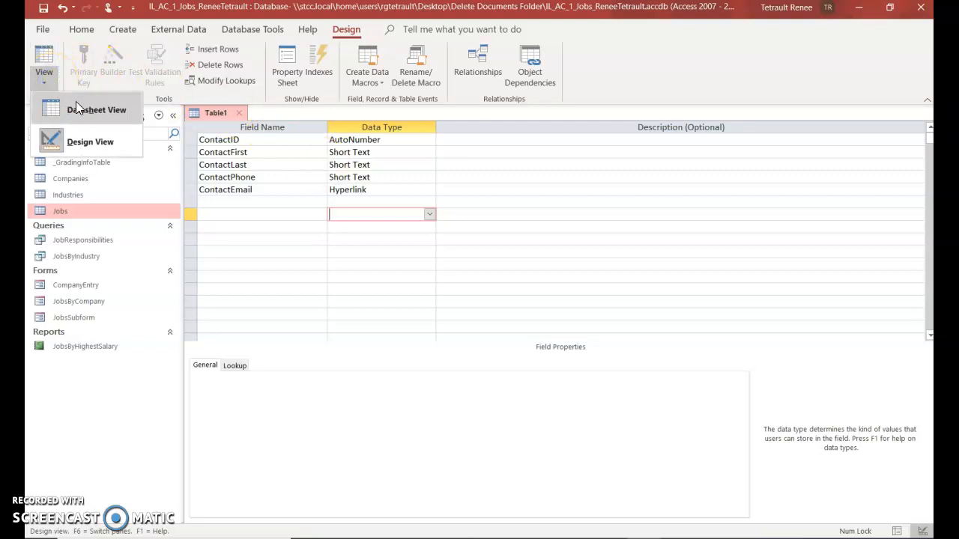
Save the table as Contacts with no primary key and show it in Datasheet view
click(43, 55)
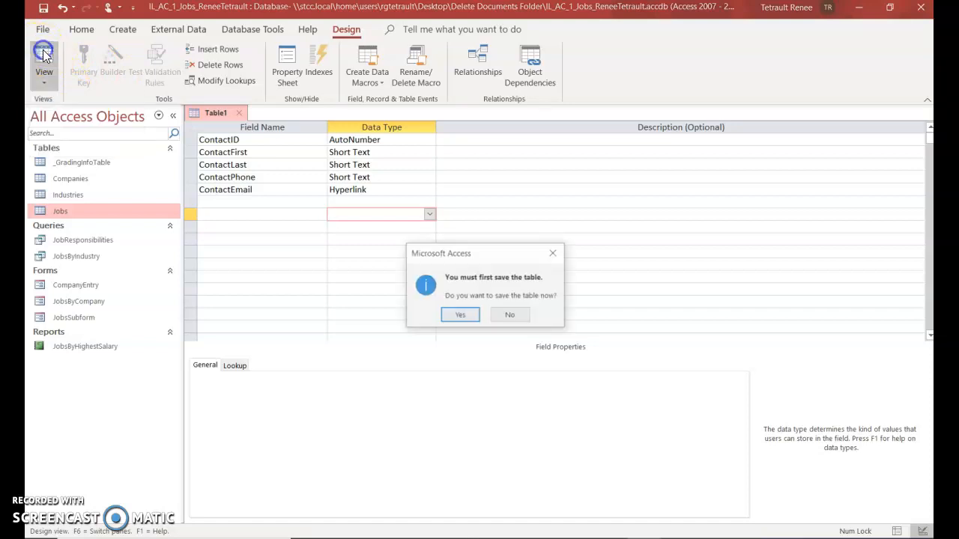
click(459, 315)
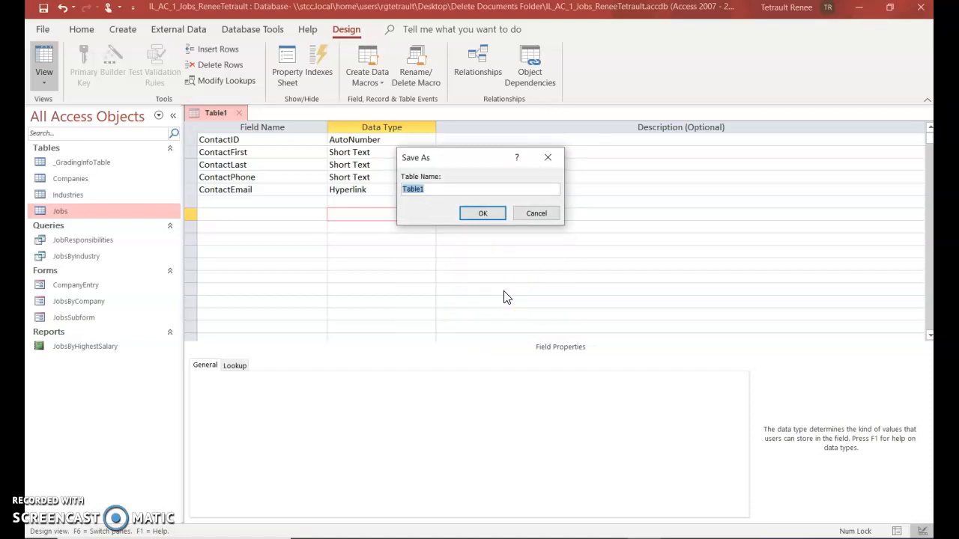
text(Contacts)
click(483, 214)
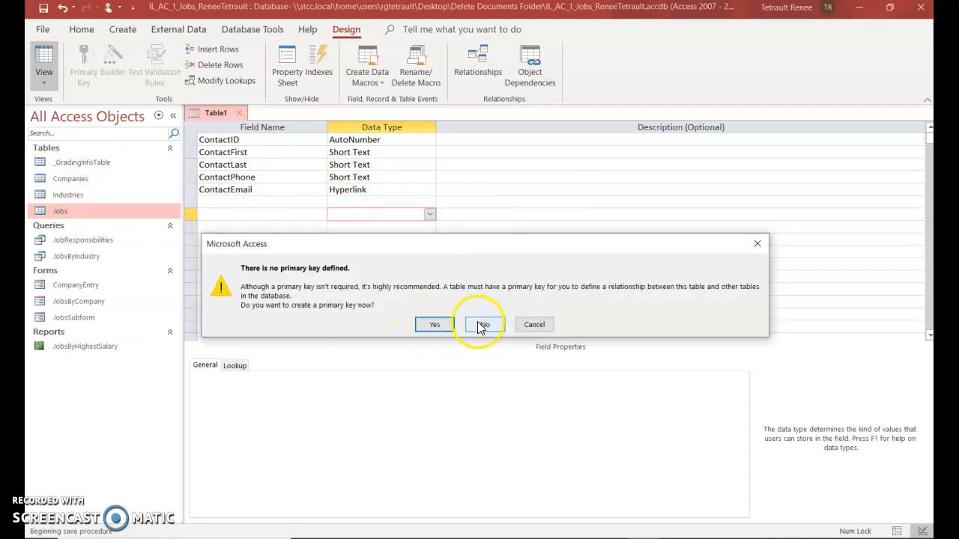
click(483, 328)
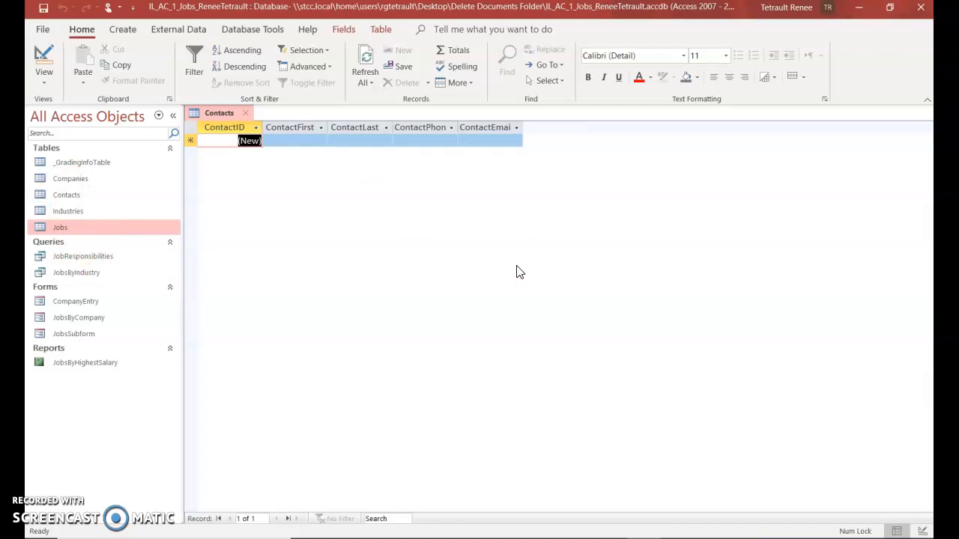
Enter a contact's first name, last name, phone number and e-mail address as record 1
click(482, 257)
key(Tab)
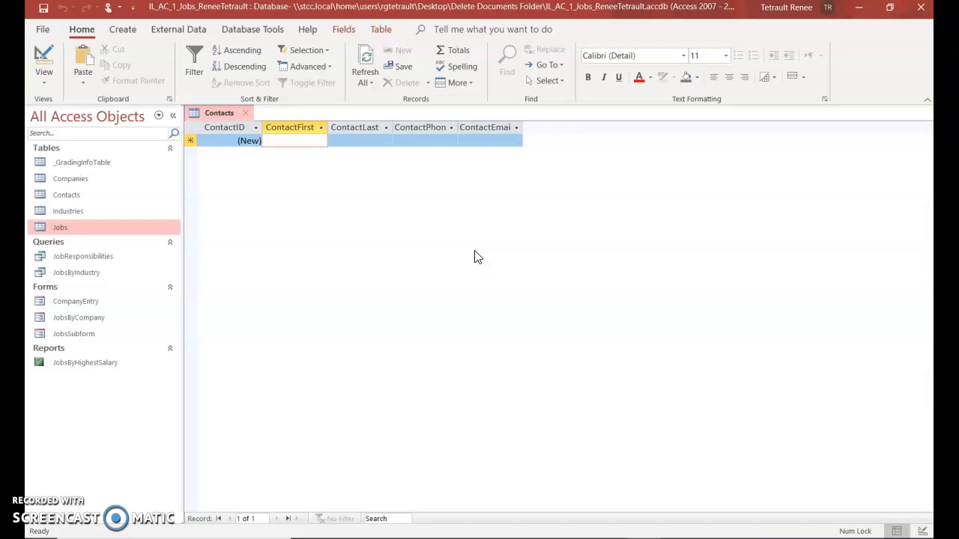
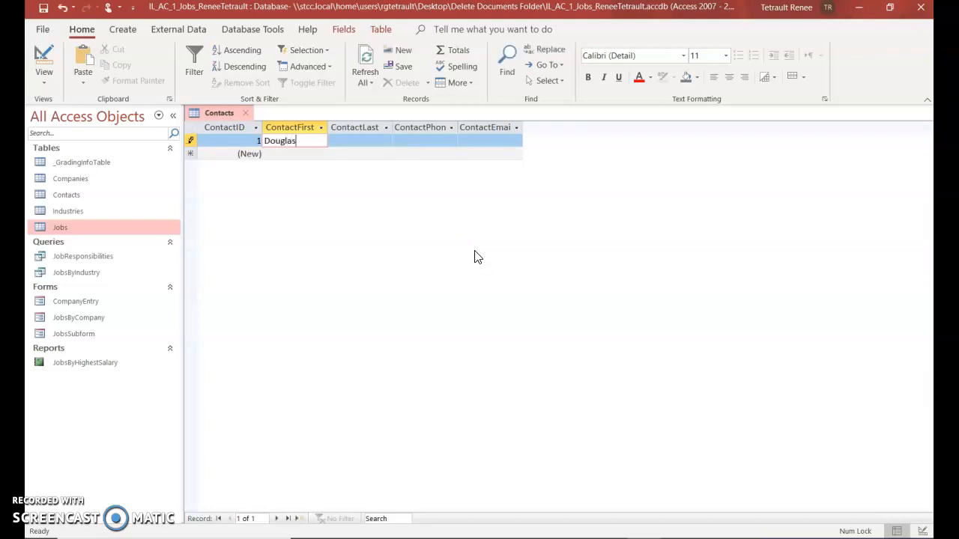
key(Tab)
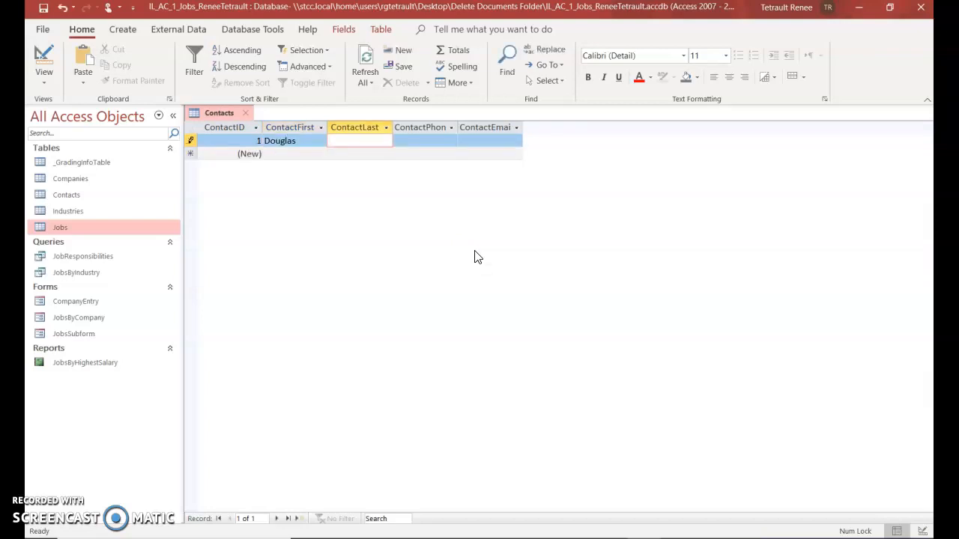
key(Tab)
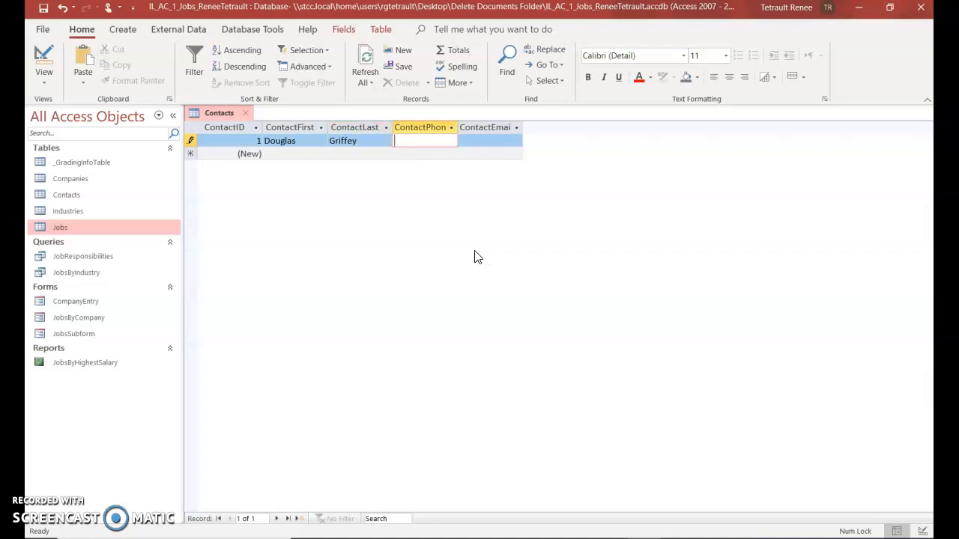
text(5554443333)
key(Tab)
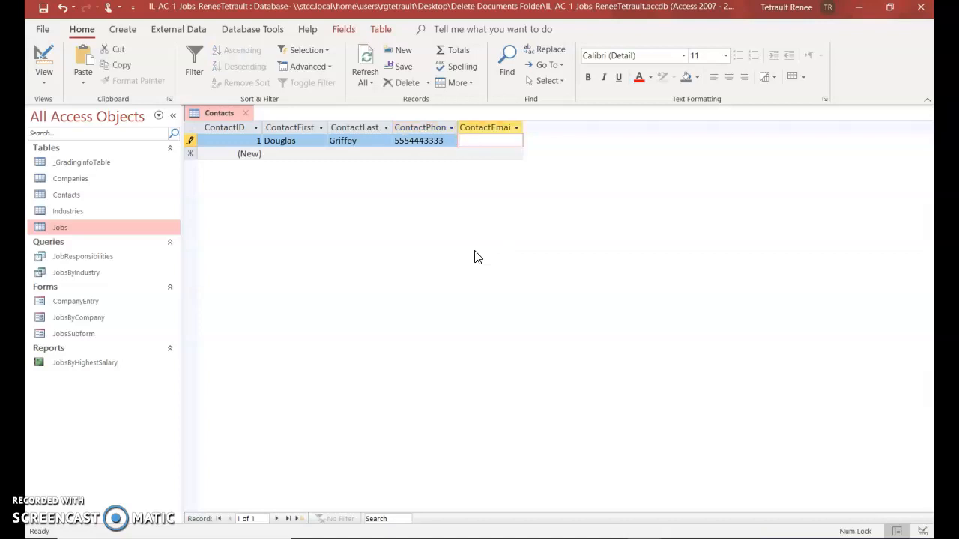
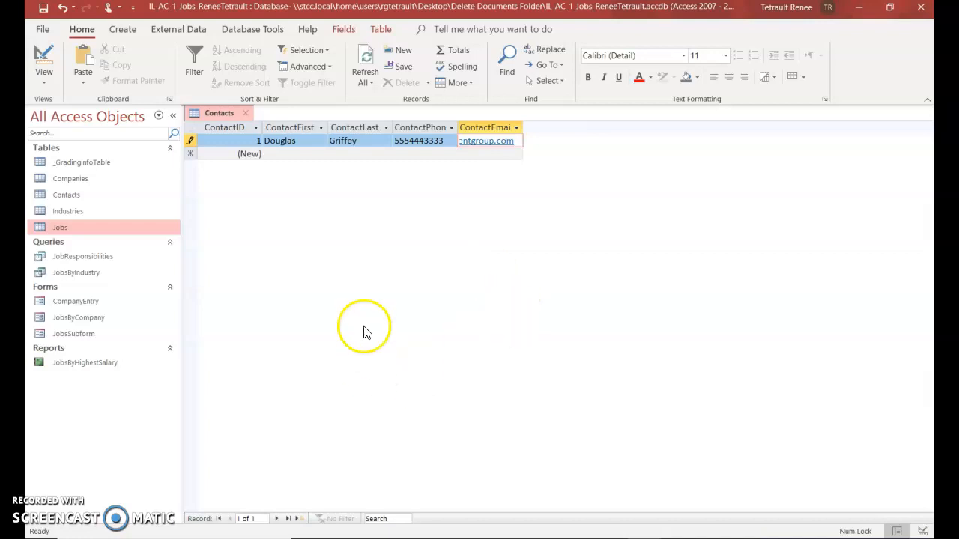
Widen the ContactEmail column to fit the address and save the Contacts table
click(439, 141)
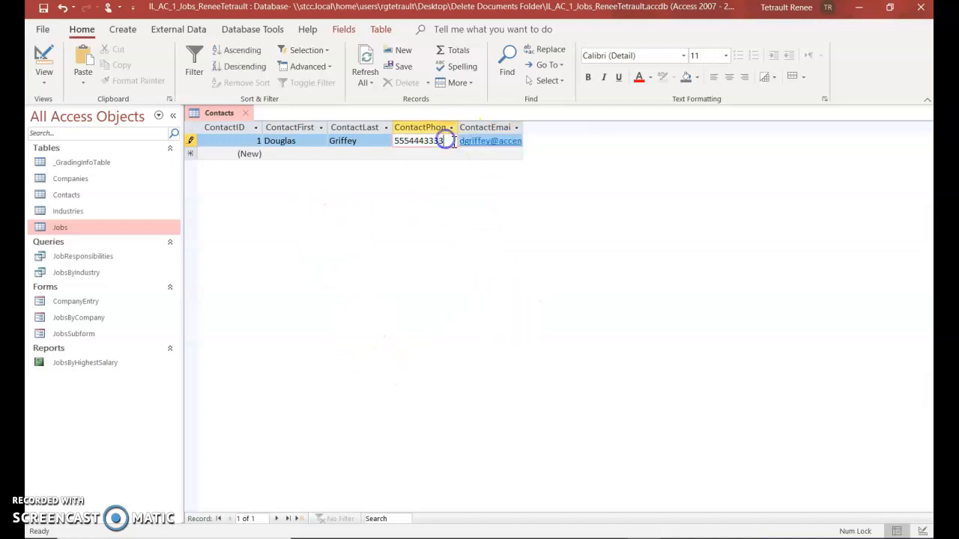
double_click(523, 127)
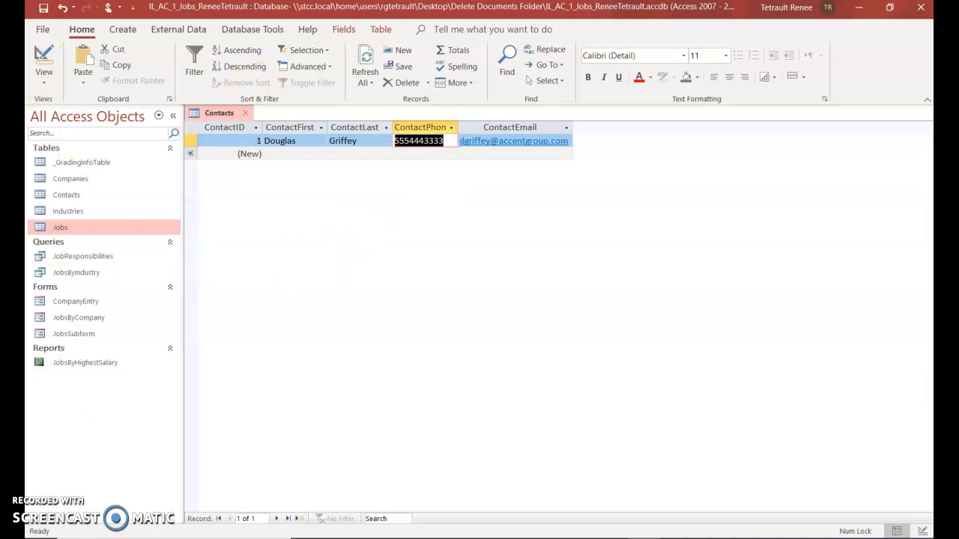
right_click(220, 118)
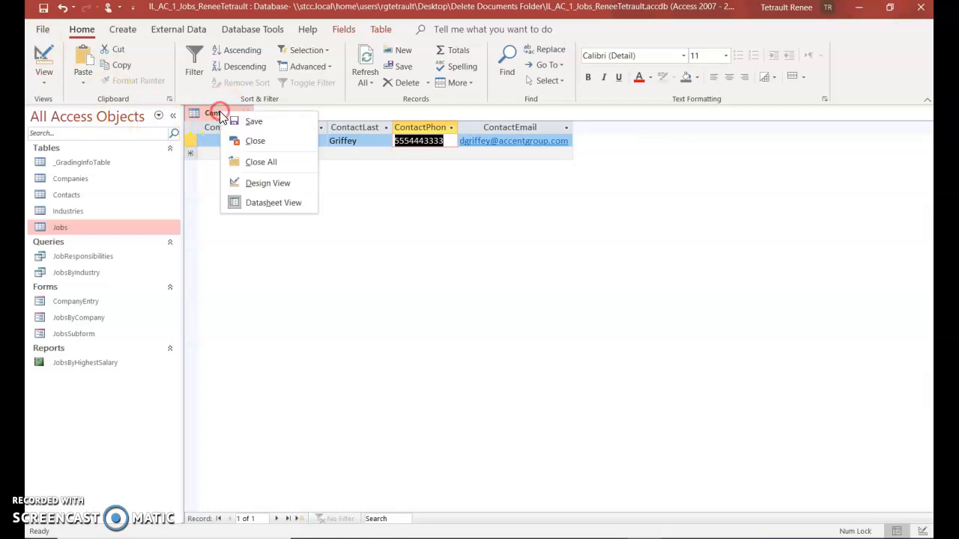
click(247, 122)
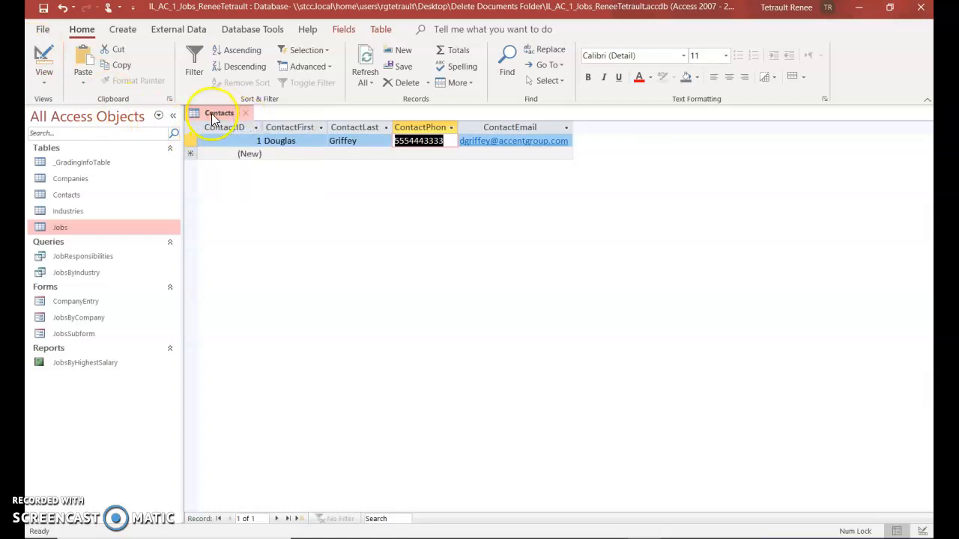